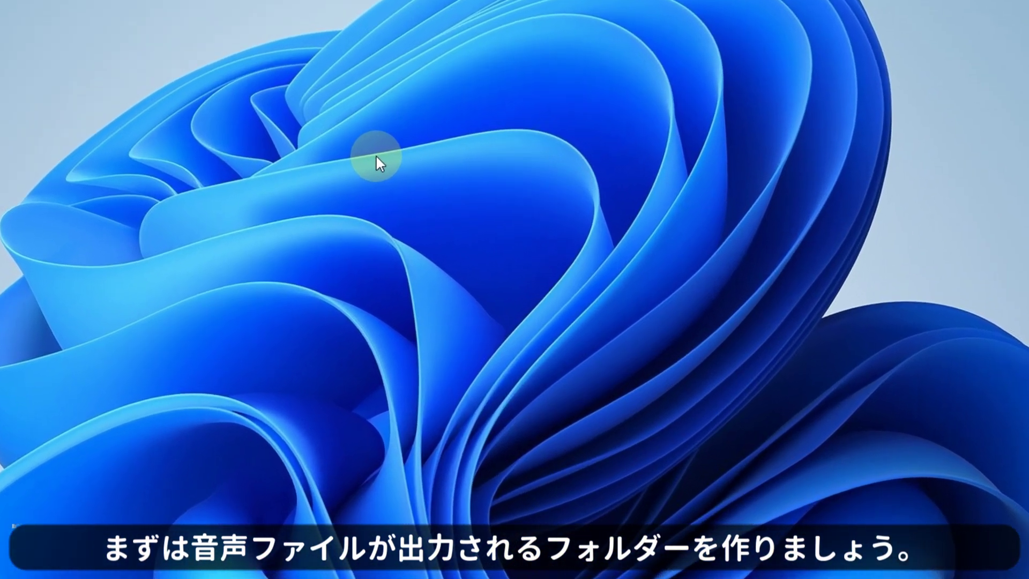
# Create a desktop folder named ボイスピ音声保存話者1 and place it directly below the recycle bin.
pyautogui.rightClick(436, 230)
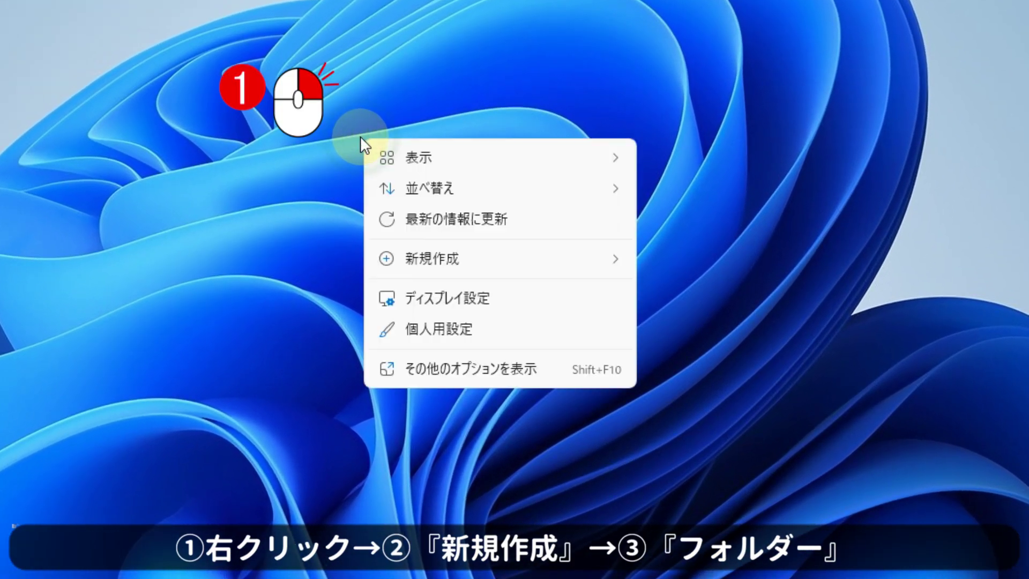
pyautogui.moveTo(427, 260)
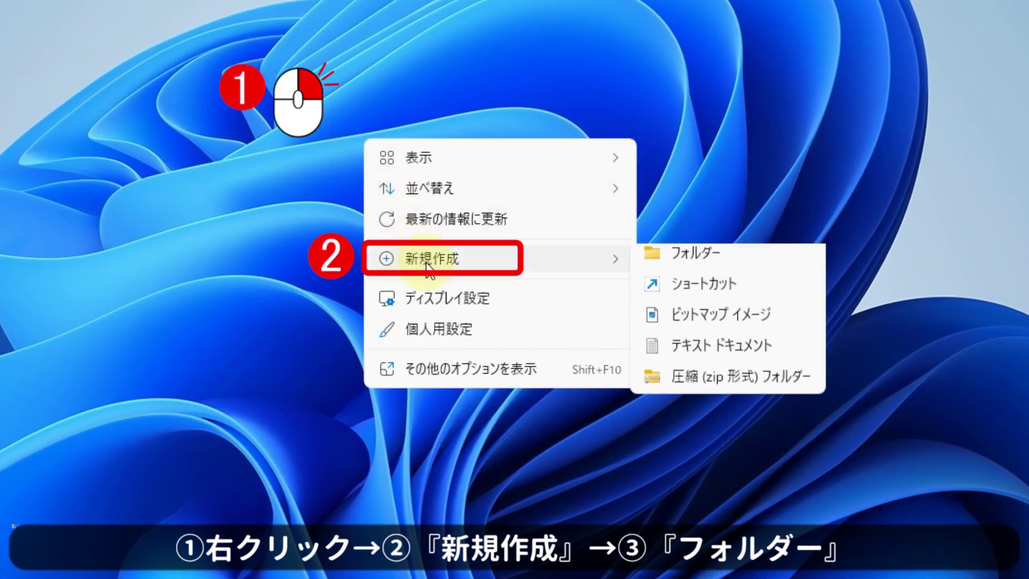
pyautogui.click(681, 261)
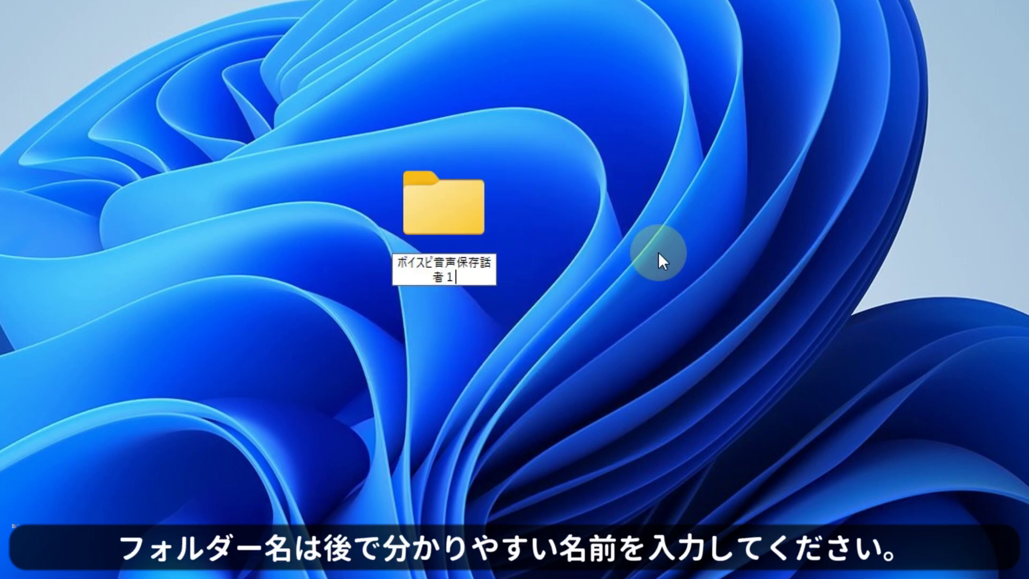
pyautogui.press('Return')
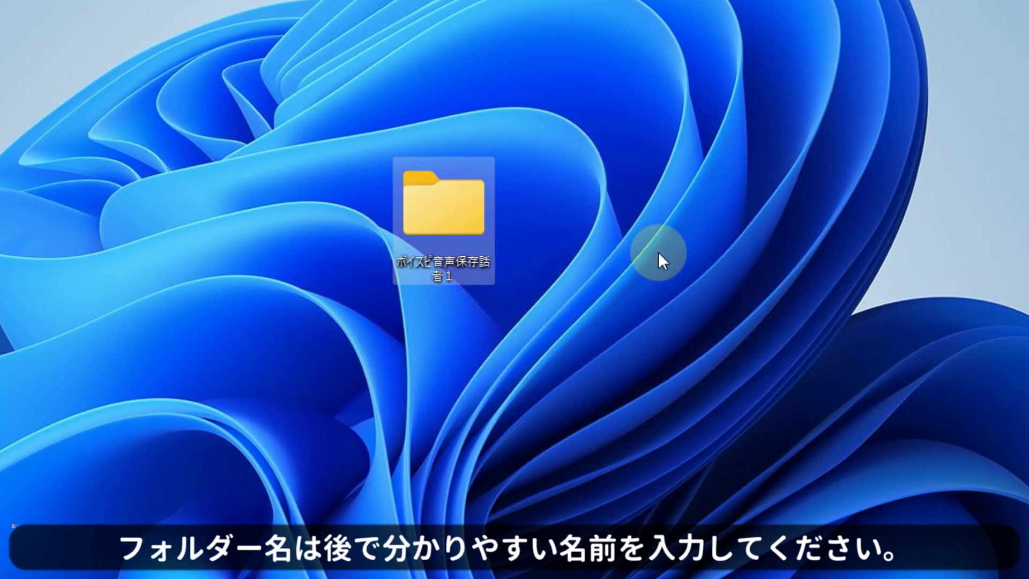
pyautogui.moveTo(444, 215); pyautogui.dragTo(24, 106)
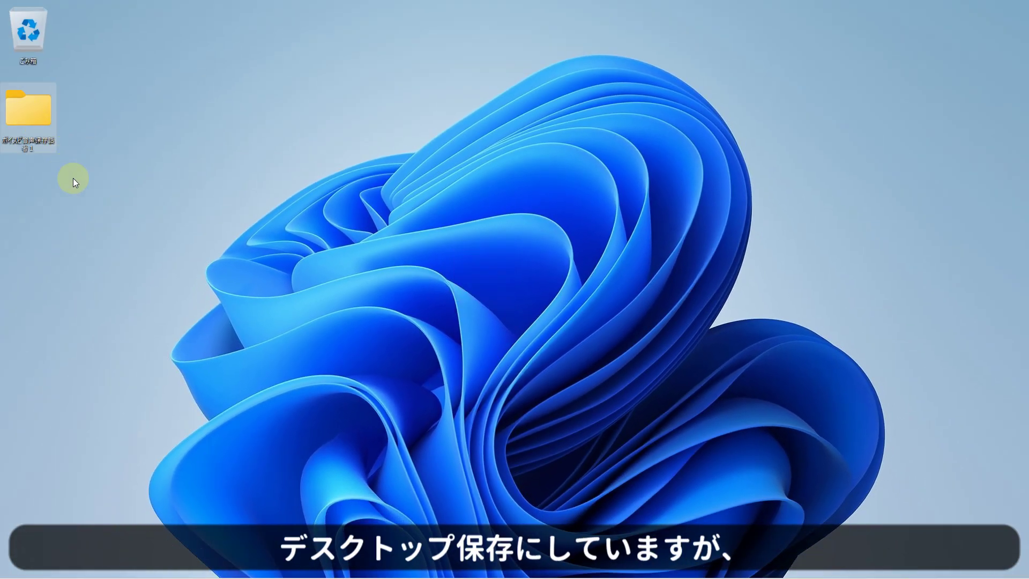
# Create a second desktop folder named 話者2 and place it directly below the ボイスピ音声保存話者1 folder.
pyautogui.rightClick(73, 178)
pyautogui.click(249, 269)
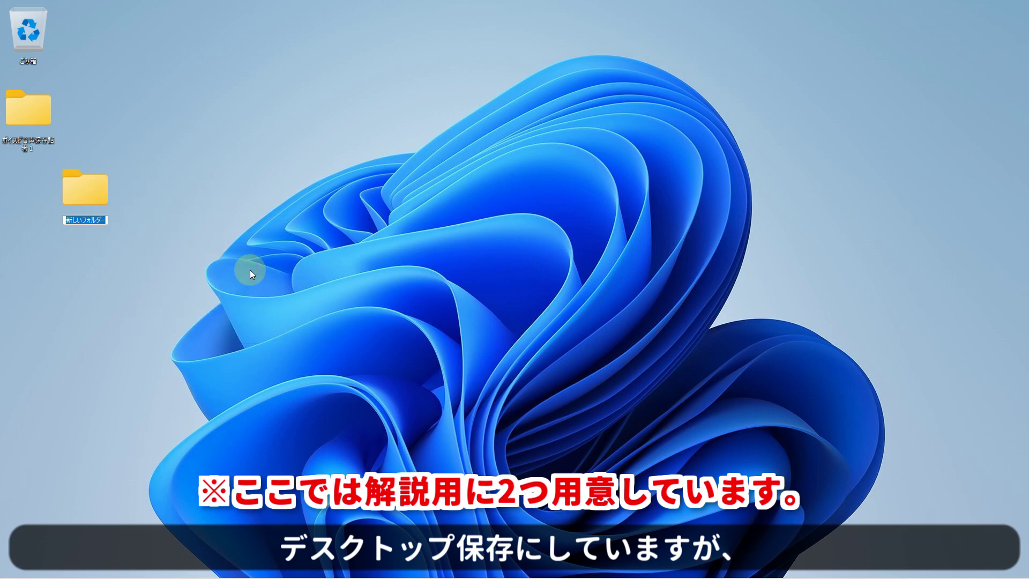
pyautogui.write('washa')
pyautogui.press('space')
pyautogui.write('2')
pyautogui.press('Return')
pyautogui.press('Return')
pyautogui.moveTo(90, 190); pyautogui.dragTo(37, 180)
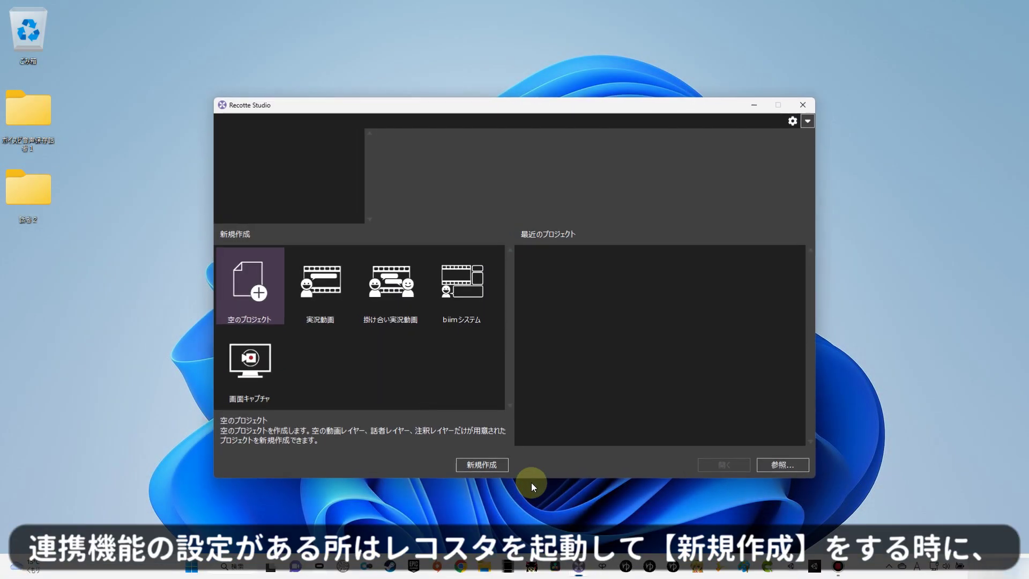
# In Recotte Studio, set up a new 実況動画 project with VOICEPEAK as its audio link (音声連携).
pyautogui.click(320, 284)
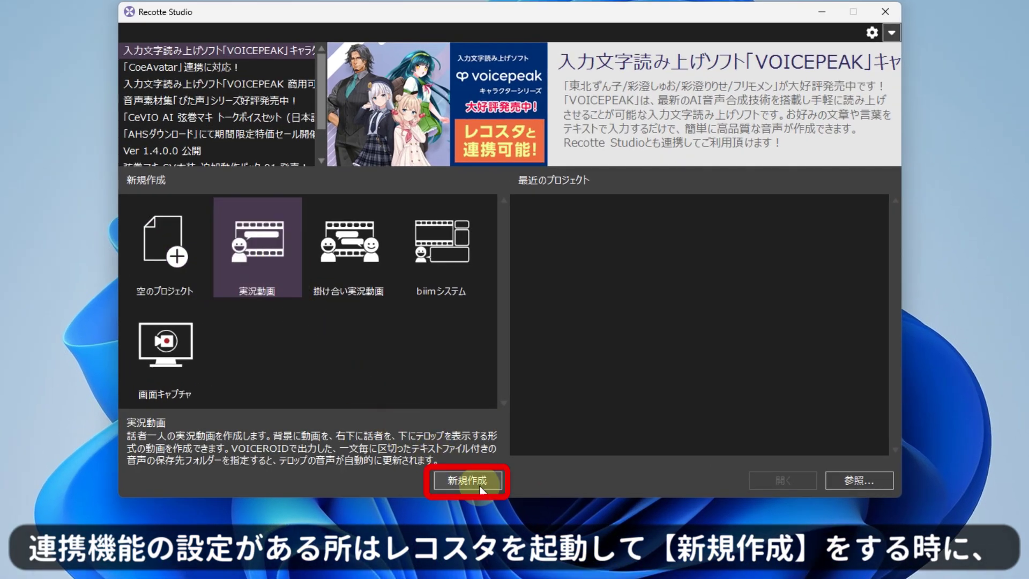
pyautogui.click(472, 481)
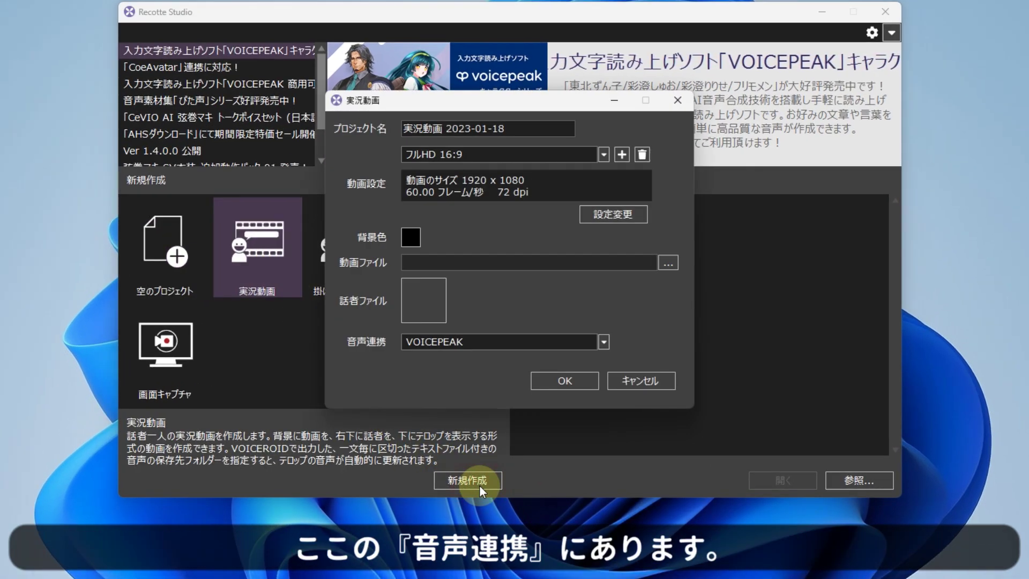
pyautogui.click(459, 343)
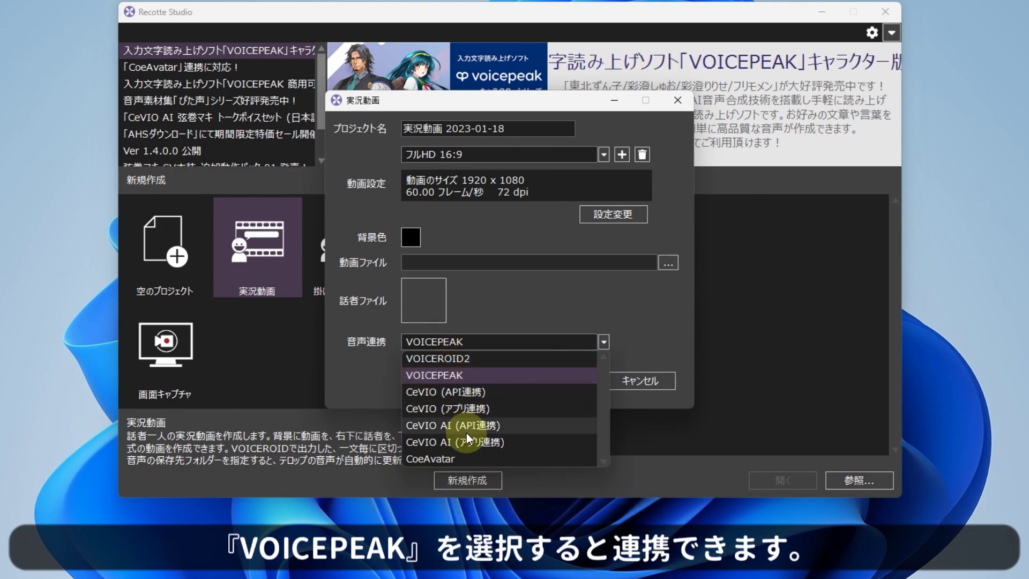
pyautogui.click(440, 375)
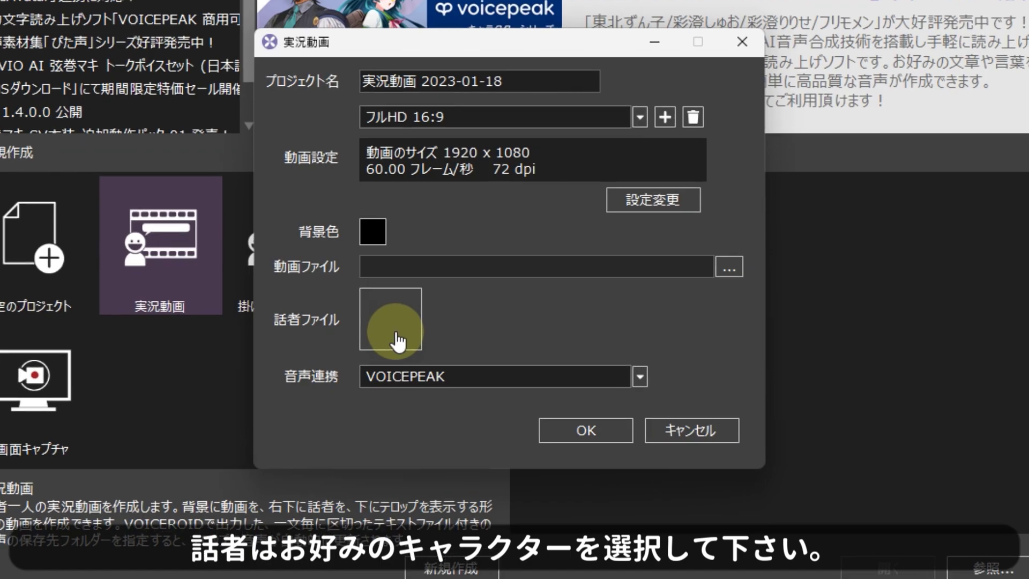
# Choose the character 許斐まい as the project's speaker and create the project.
pyautogui.click(398, 341)
pyautogui.click(665, 236)
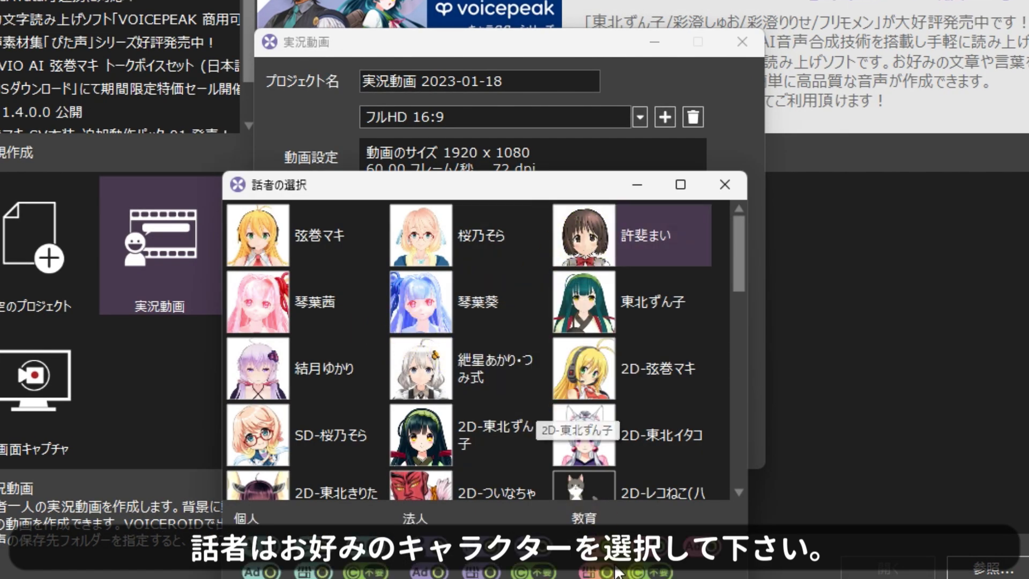
pyautogui.click(587, 516)
pyautogui.click(586, 431)
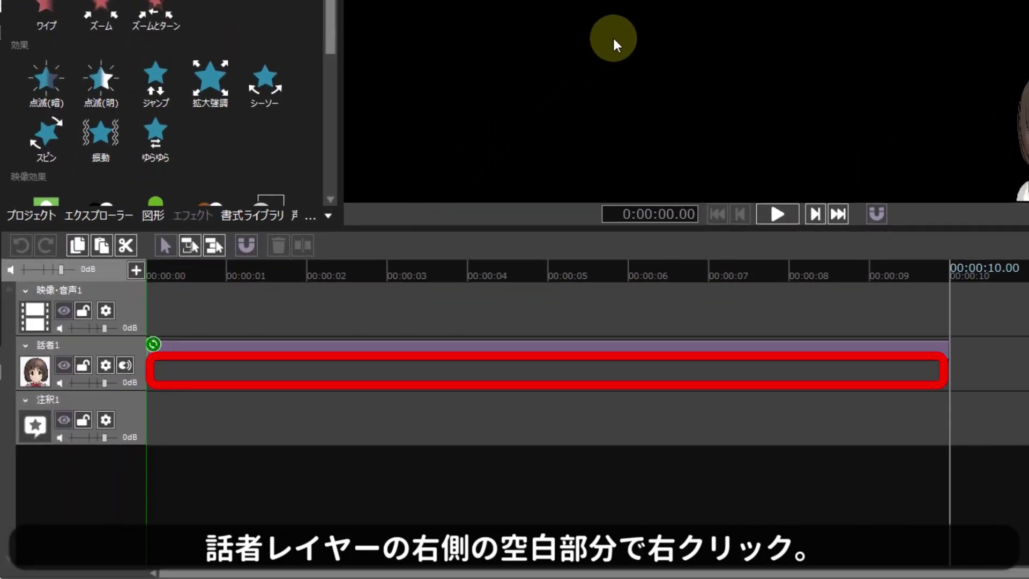
# Link the 話者1 layer's audio folder to ボイスピ音声保存話者1 on the desktop.
pyautogui.rightClick(265, 372)
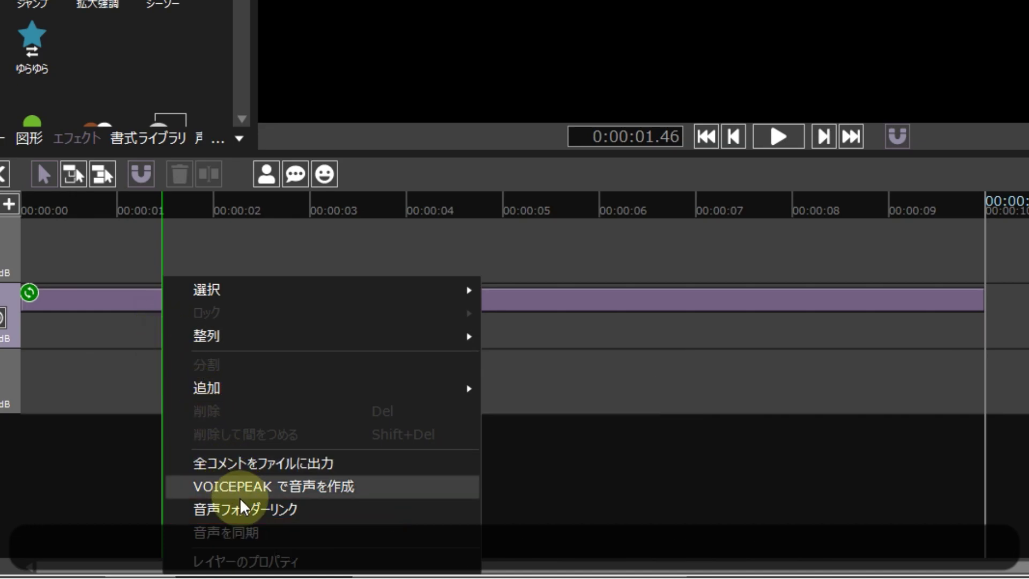
pyautogui.click(246, 512)
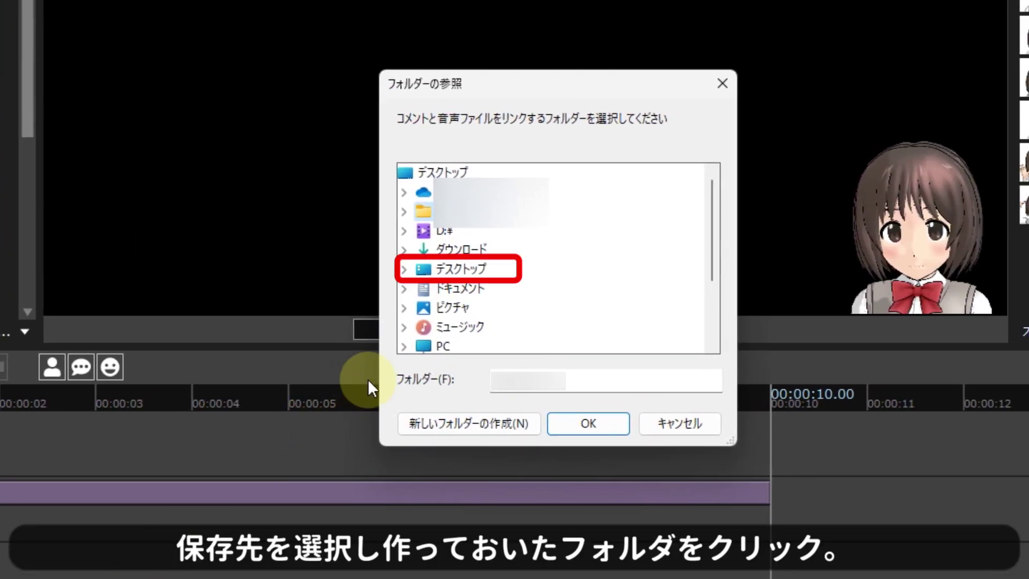
pyautogui.click(422, 274)
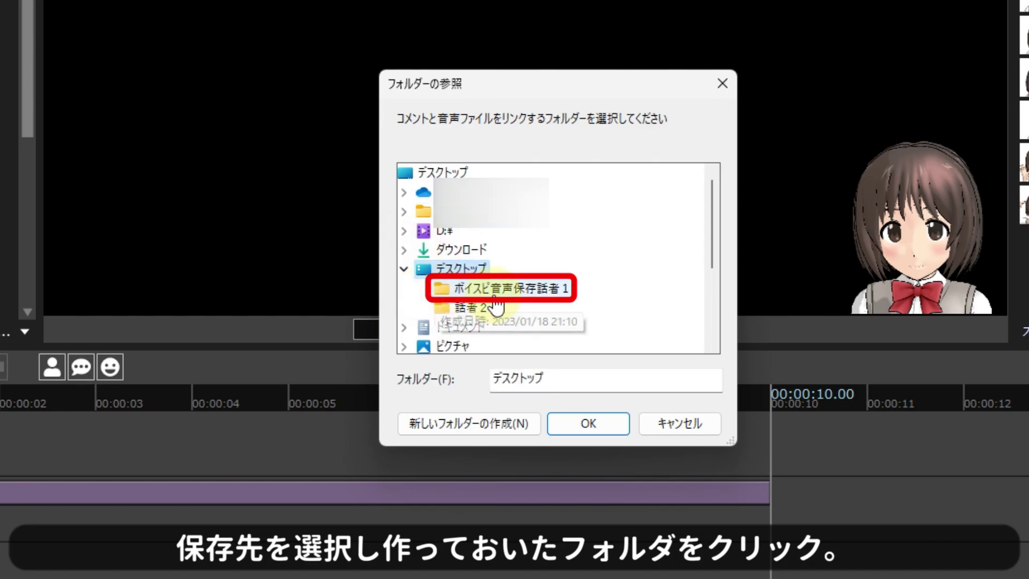
pyautogui.click(515, 289)
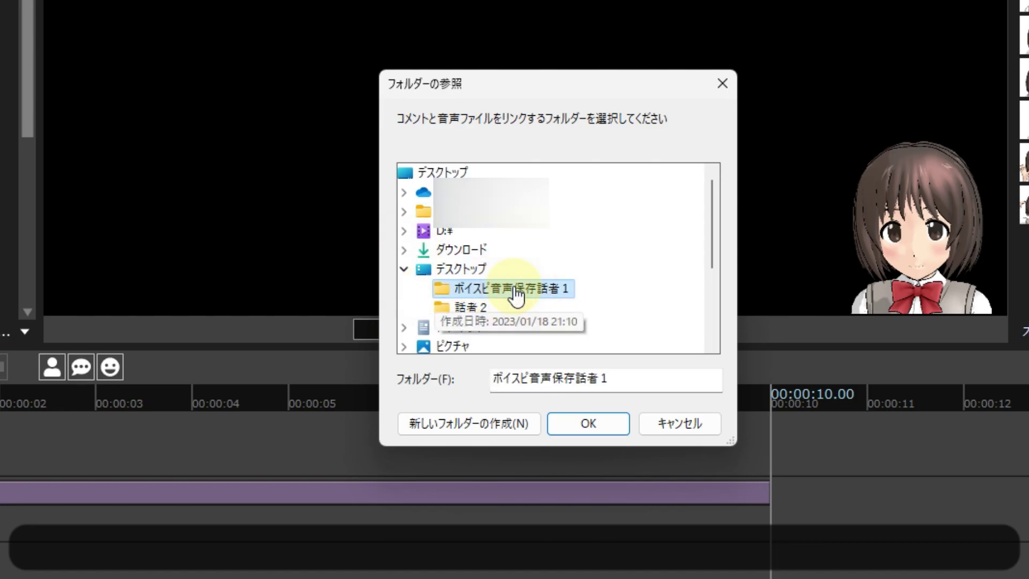
pyautogui.click(593, 426)
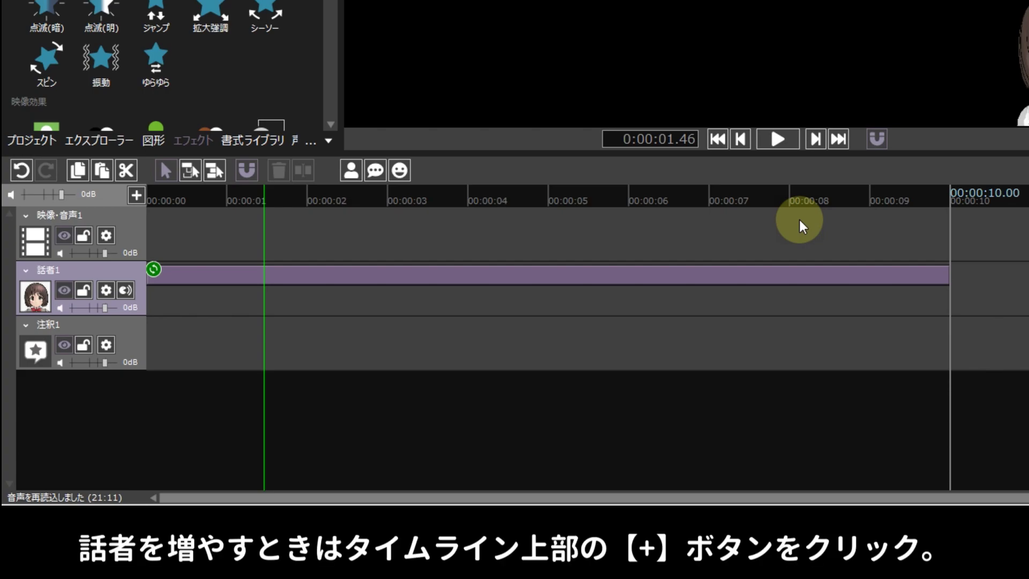
# Add a second speaker layer to the timeline and assign the character 2D-レコねこ(茶トラ) to it.
pyautogui.click(137, 196)
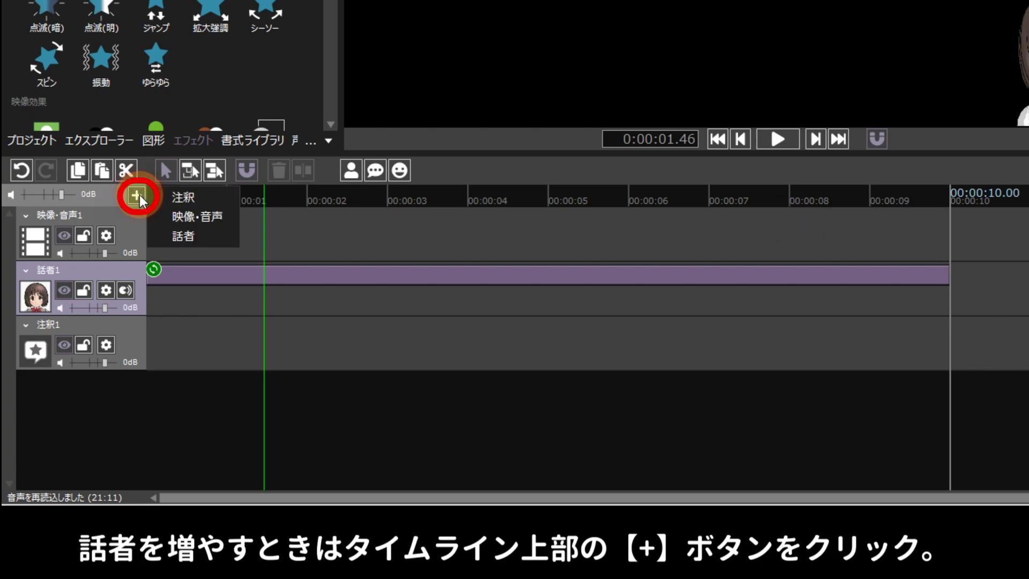
pyautogui.click(187, 238)
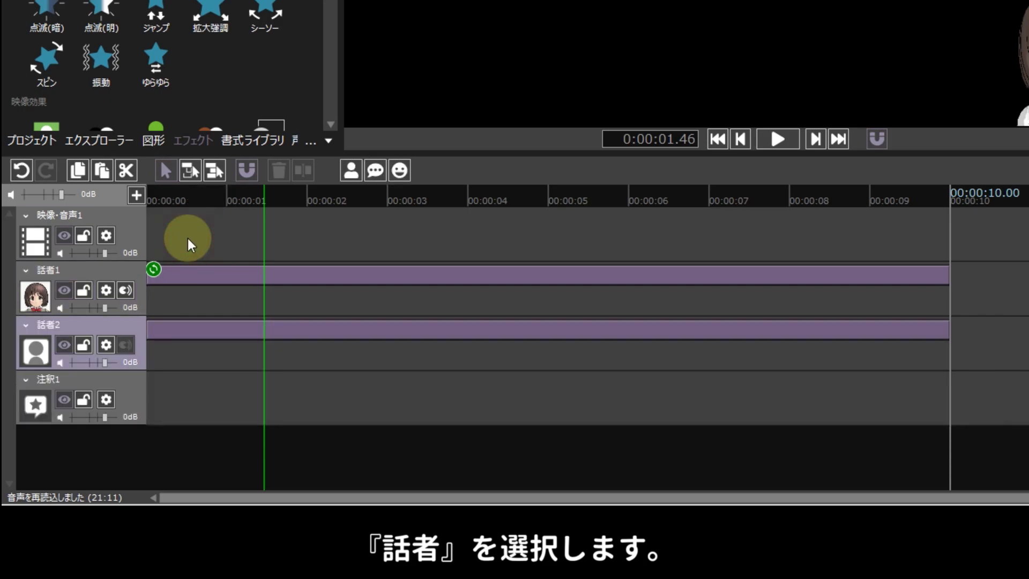
pyautogui.click(107, 346)
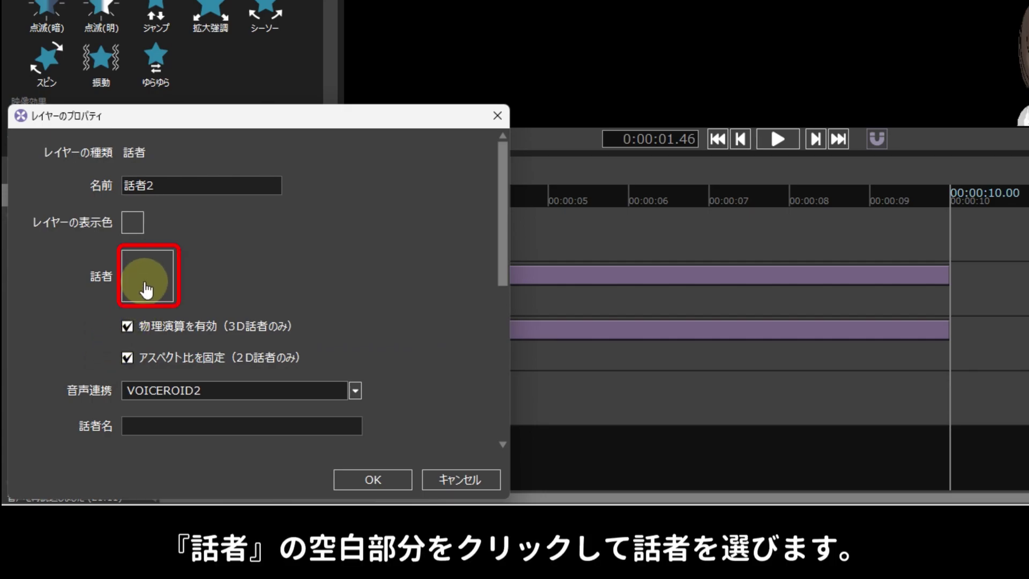
pyautogui.click(145, 286)
pyautogui.scroll(-3, 144, 281)
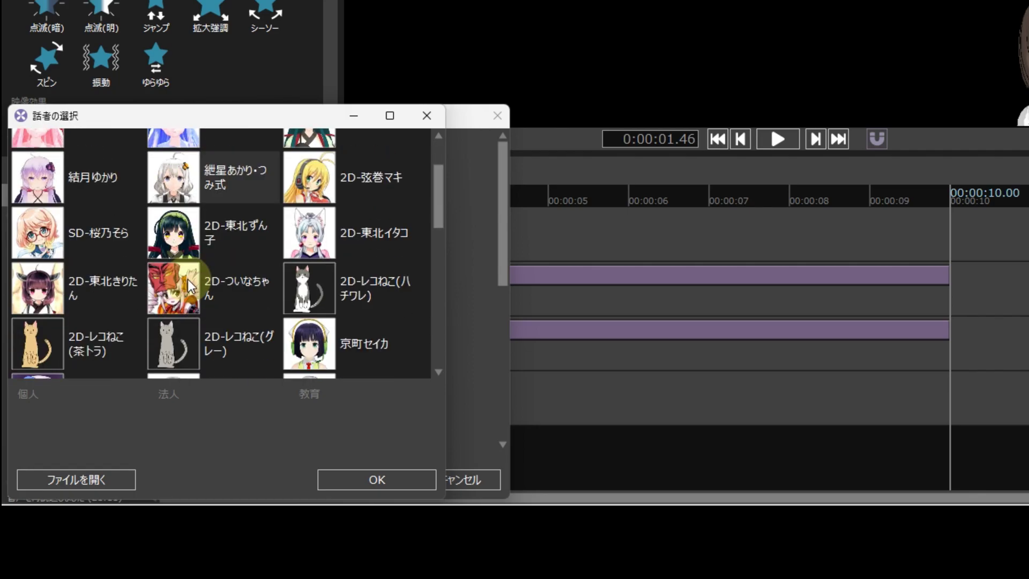
pyautogui.click(59, 259)
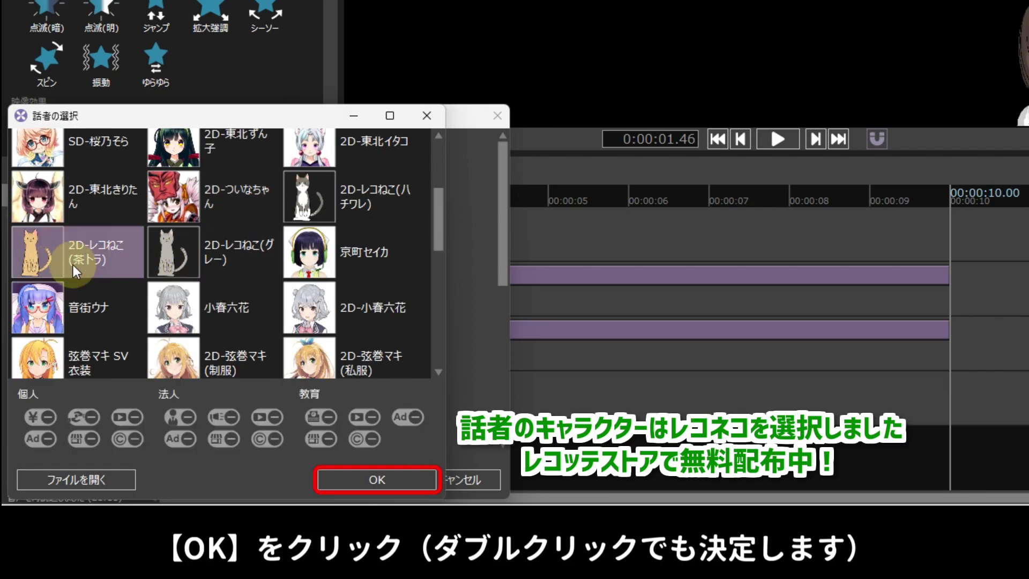
pyautogui.click(358, 478)
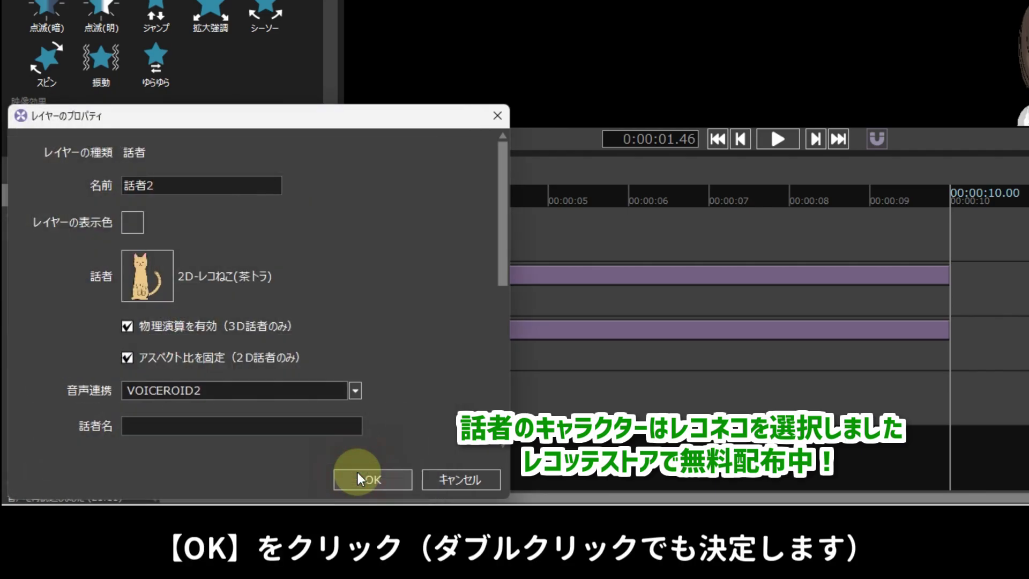
# Set the 話者2 layer's audio link to VOICEPEAK and apply the layer properties.
pyautogui.click(235, 396)
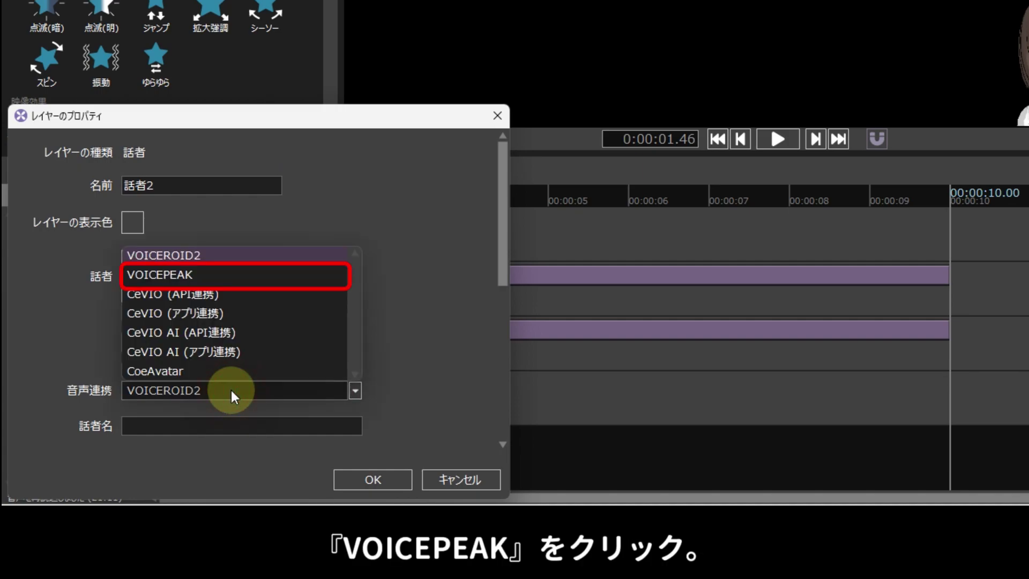
pyautogui.click(189, 278)
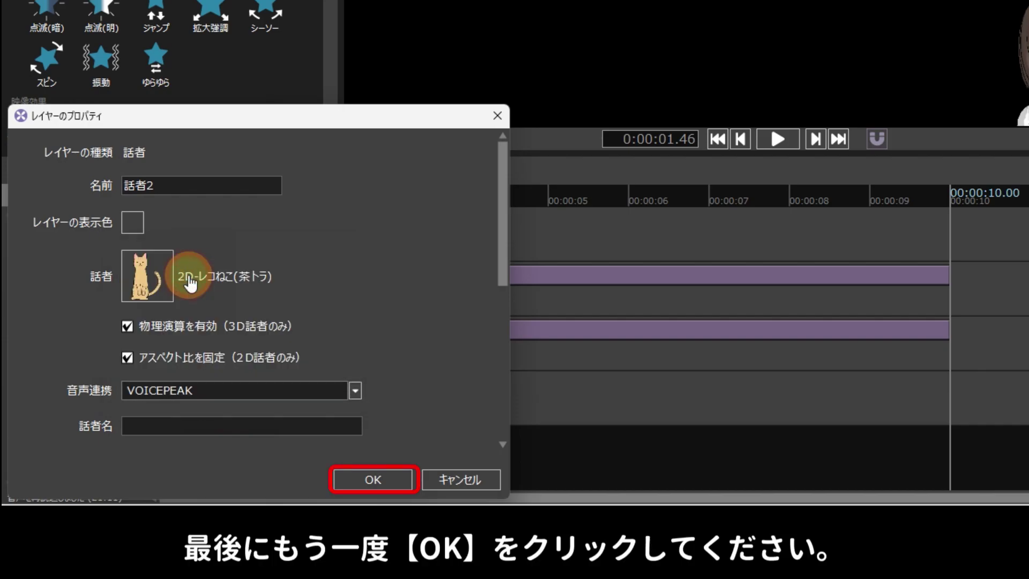
pyautogui.click(378, 479)
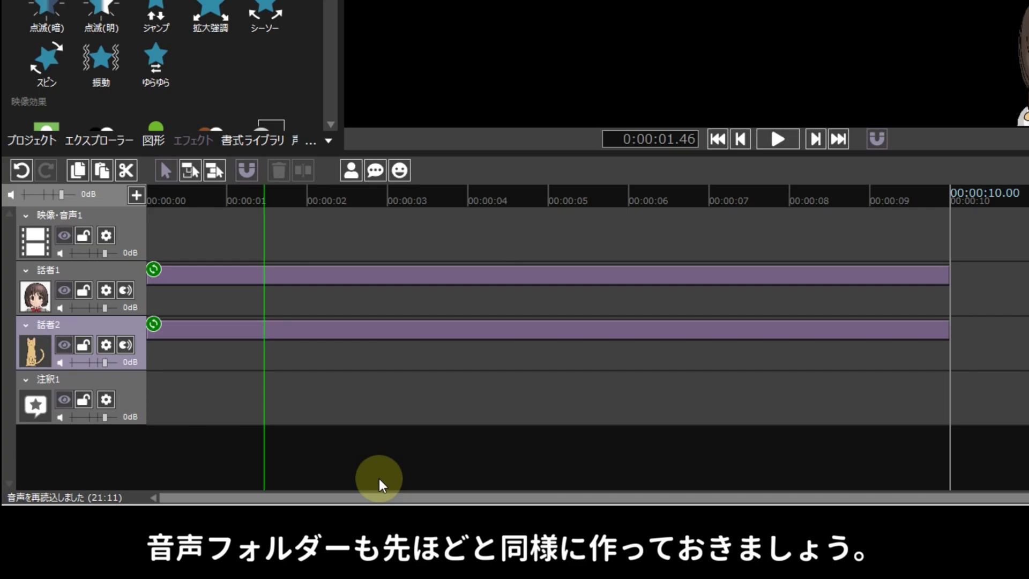
# Use VOICEPEAK で音声を作成 on the 話者2 layer to assign the desktop folder 話者2 as its audio save location.
pyautogui.rightClick(282, 356)
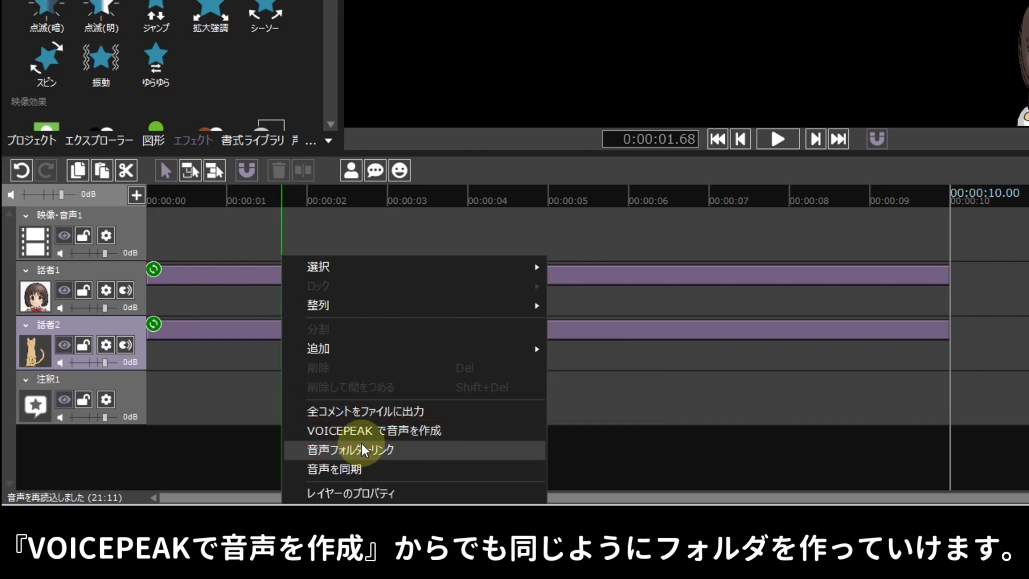
pyautogui.click(364, 430)
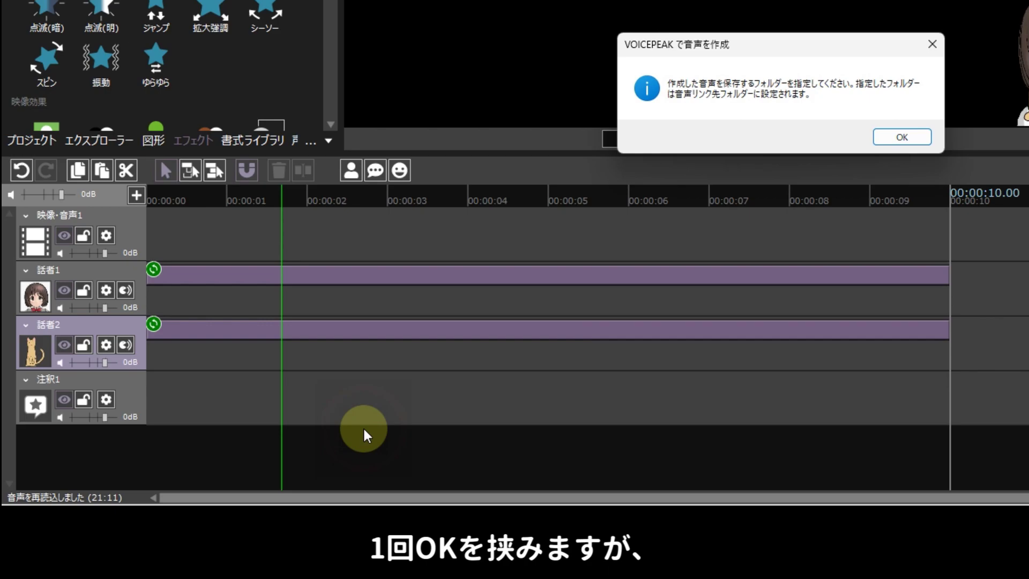
pyautogui.click(895, 139)
pyautogui.click(700, 89)
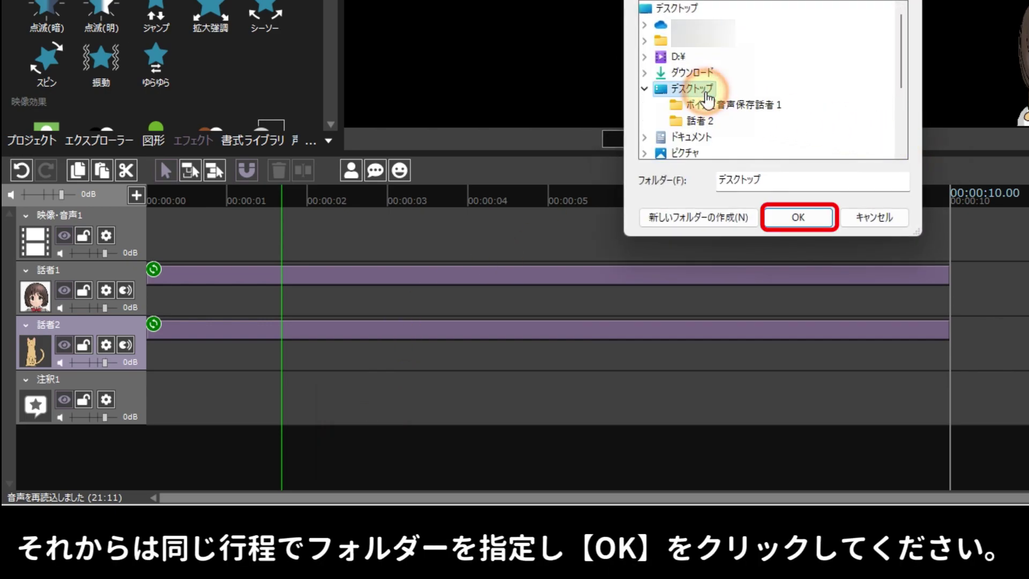
pyautogui.click(705, 120)
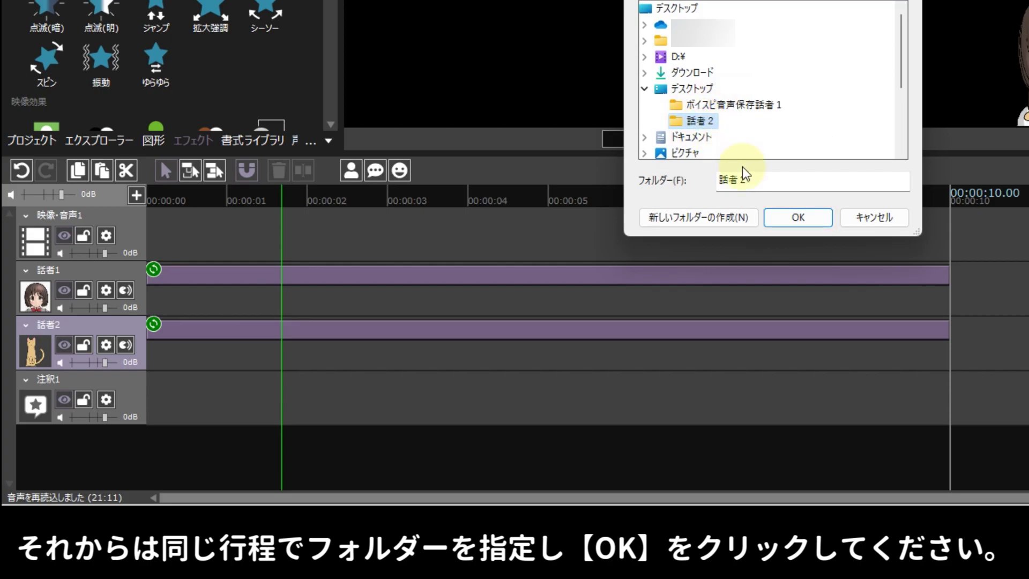
pyautogui.click(798, 217)
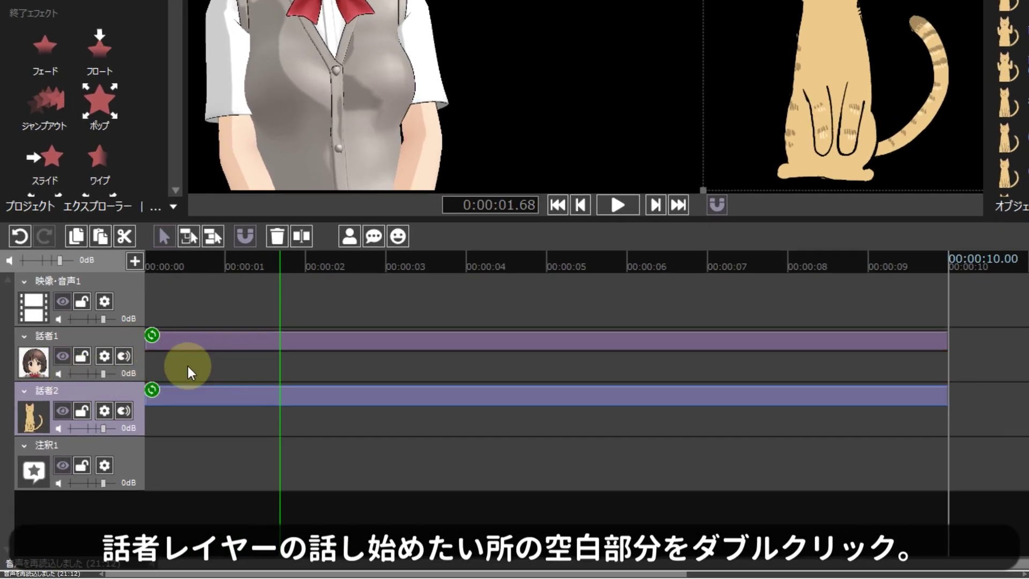
# Add the comment おはようございます to the 話者1 layer at about 0.53 seconds.
pyautogui.doubleClick(188, 370)
pyautogui.write('おはようございます')
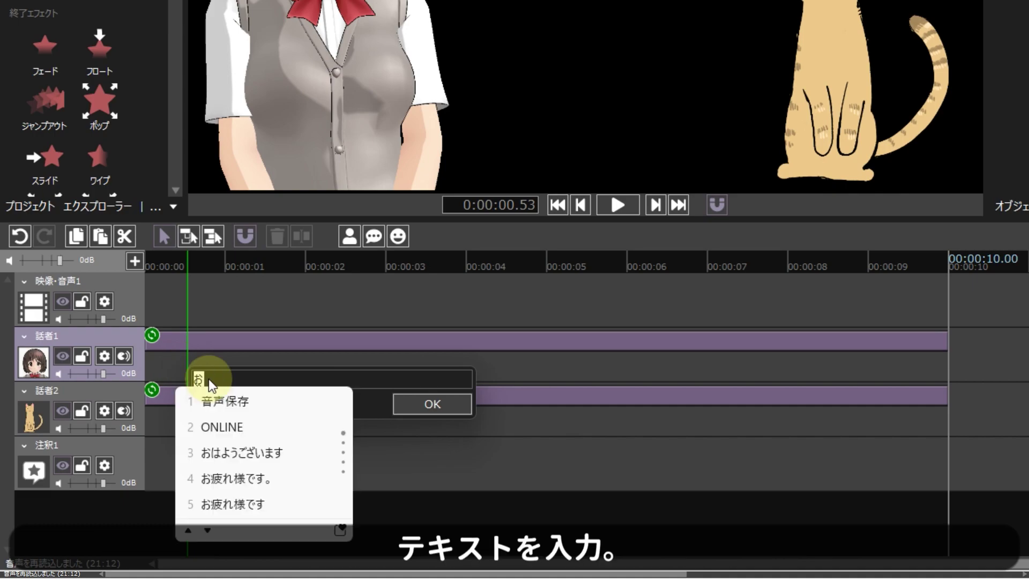
pyautogui.press('Return')
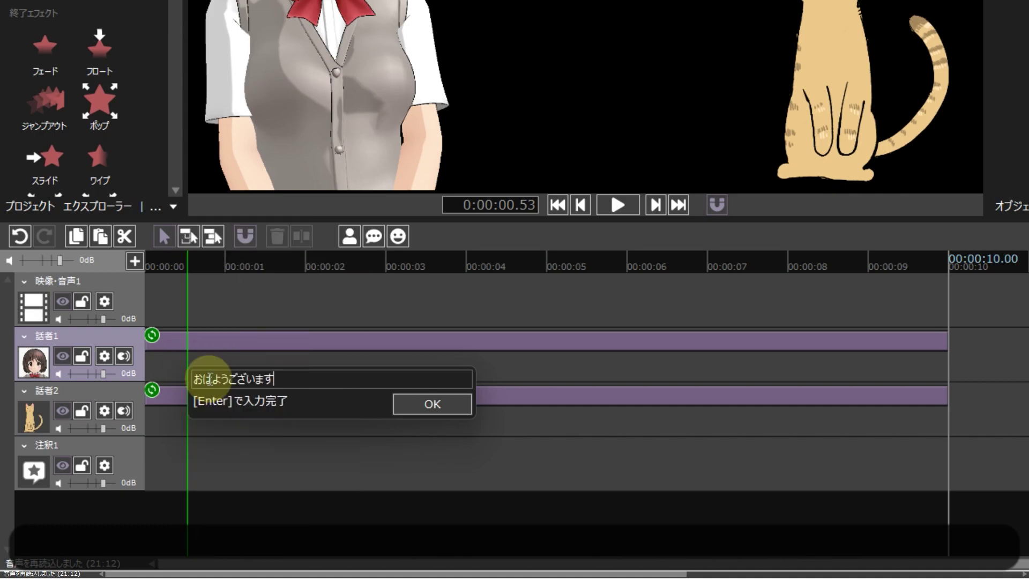
pyautogui.click(435, 404)
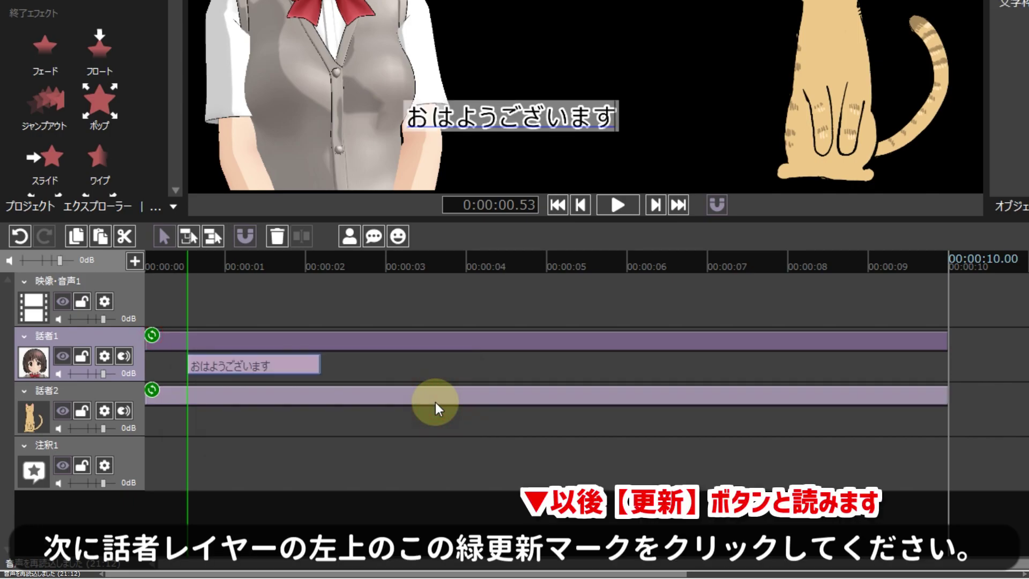
# Generate the VOICEPEAK audio for the 話者1 layer's おはようございます comment and play it back.
pyautogui.click(153, 335)
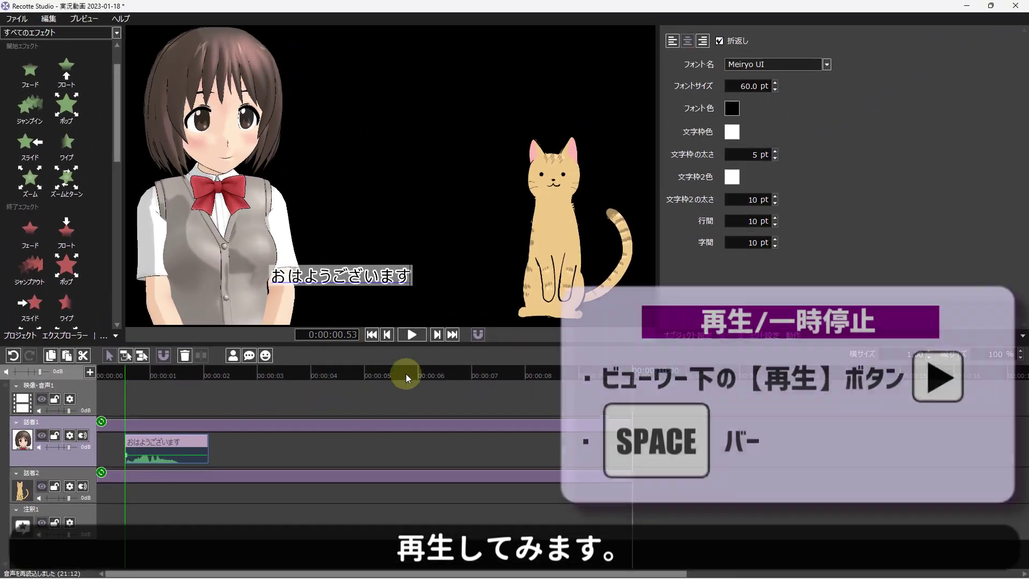
pyautogui.click(527, 266)
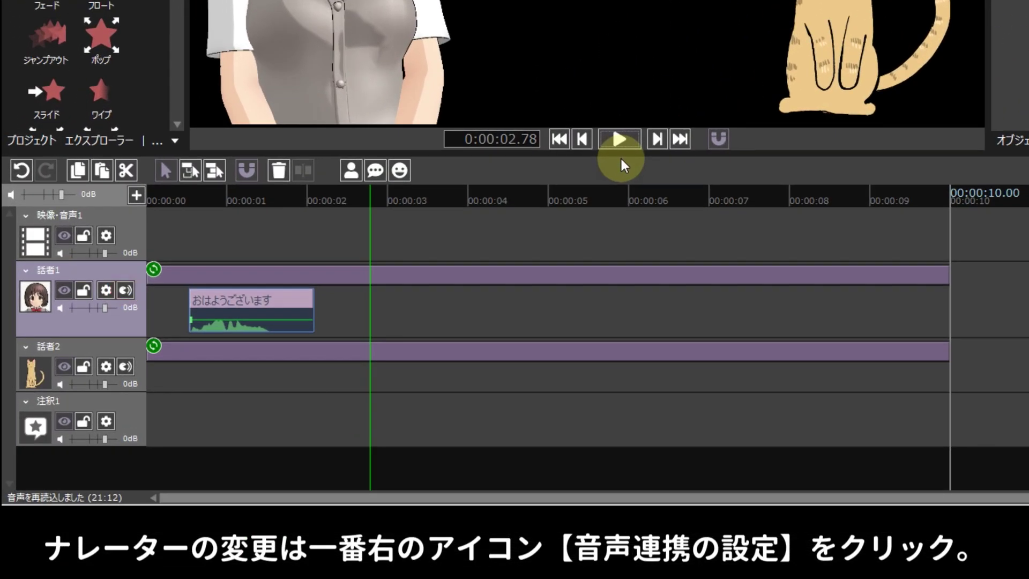
# Change the 話者1 layer's VOICEPEAK narrator to 女性2 and update the layer's audio.
pyautogui.click(129, 290)
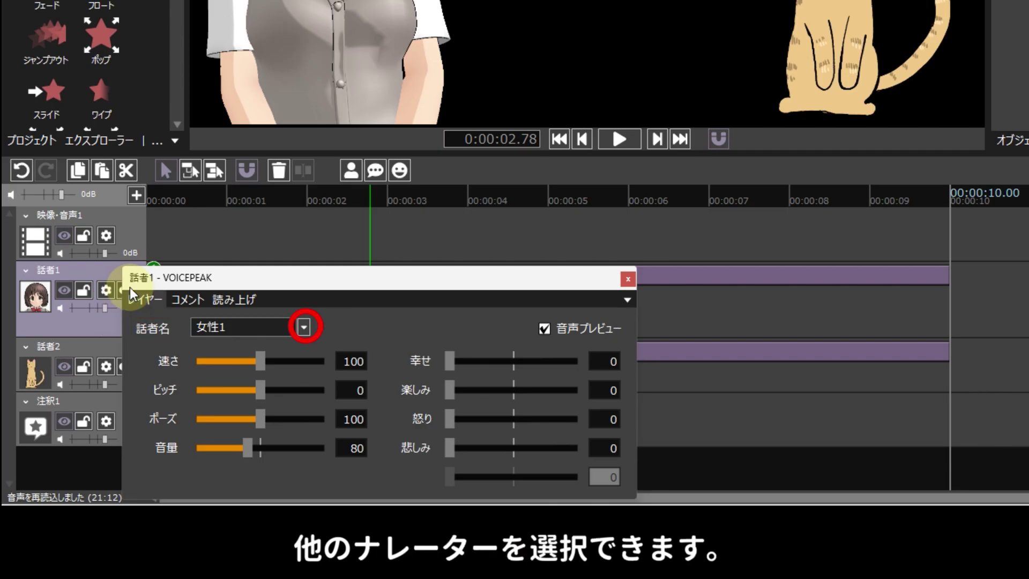
pyautogui.click(304, 327)
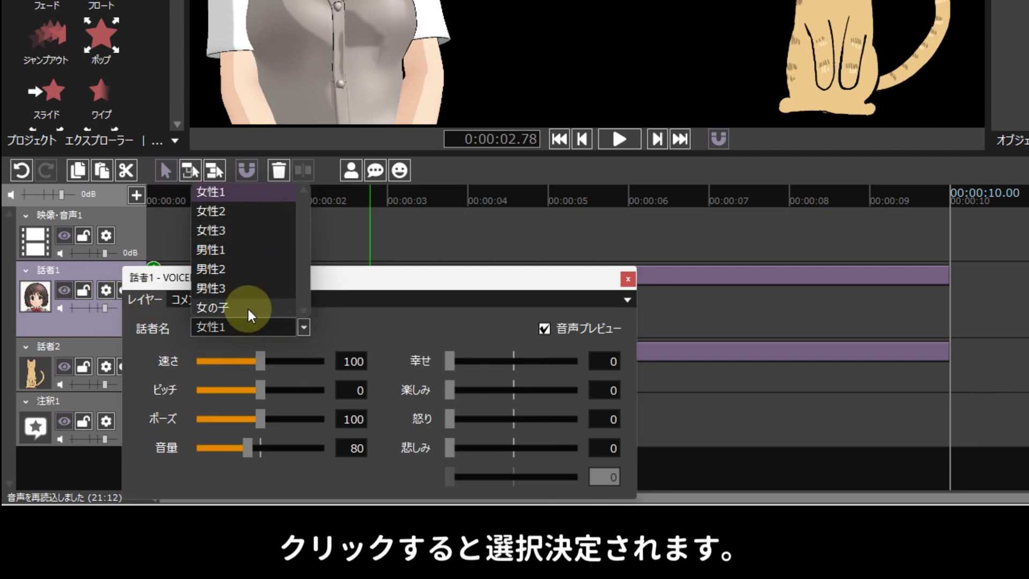
pyautogui.click(252, 210)
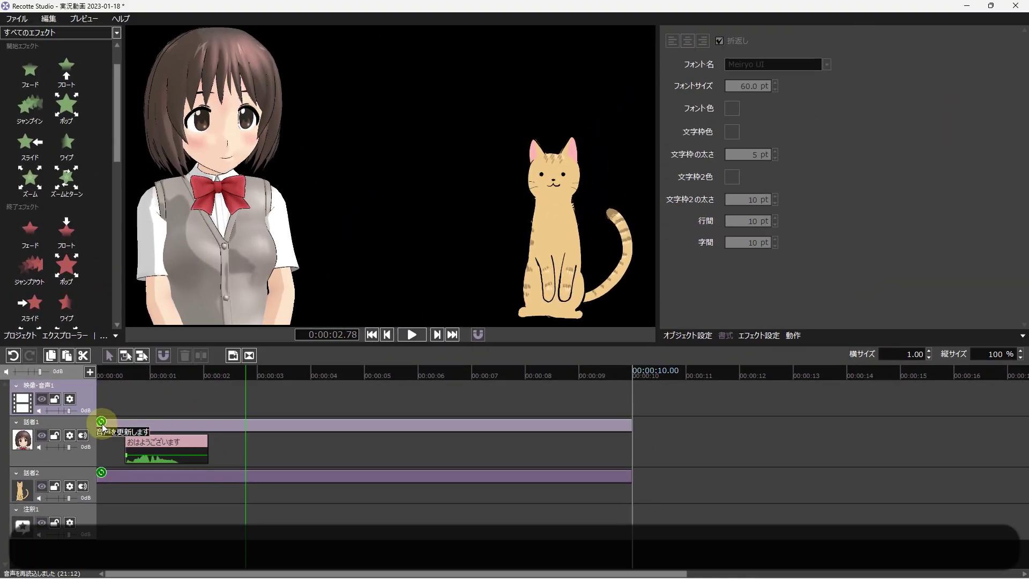
pyautogui.click(153, 269)
# Play the おはようございます comment from before its start to hear the new narrator, and stop playback.
pyautogui.click(129, 375)
pyautogui.click(412, 335)
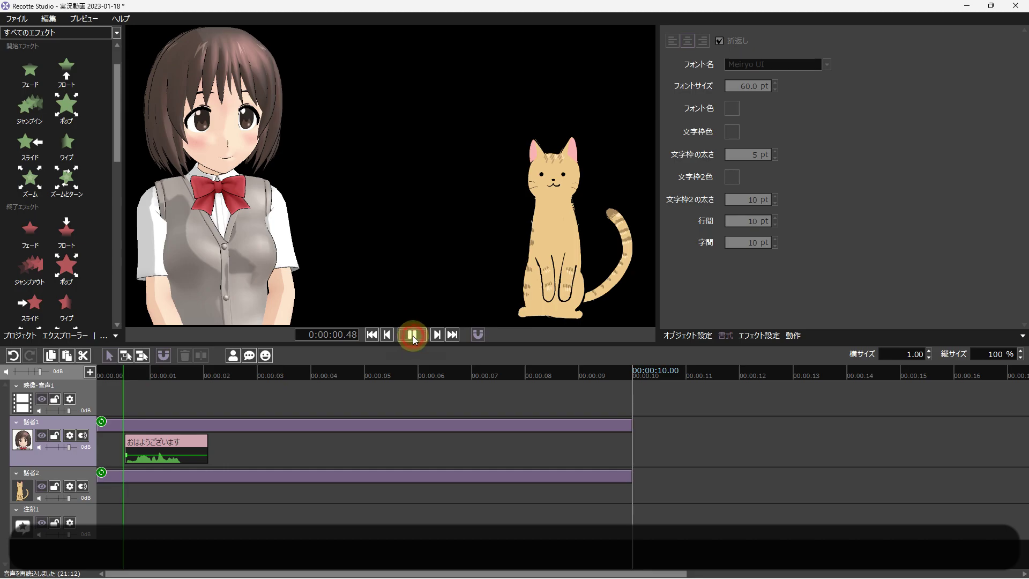
pyautogui.click(412, 335)
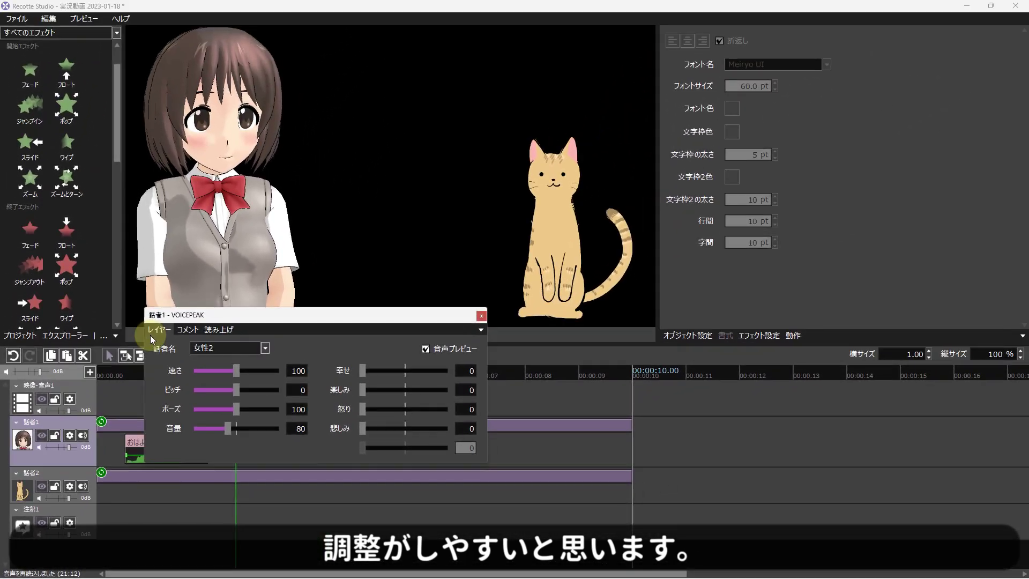
# Listen to the 話者1 comment with its initial voice, and set its 速さ to 200 and 幸せ to 100.
pyautogui.click(518, 281)
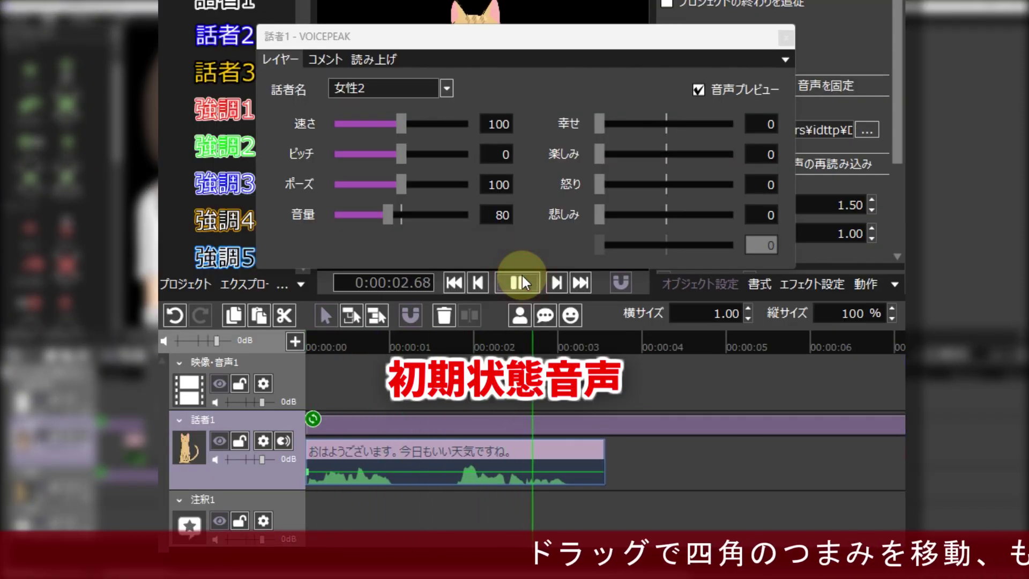
pyautogui.moveTo(403, 124); pyautogui.dragTo(478, 126)
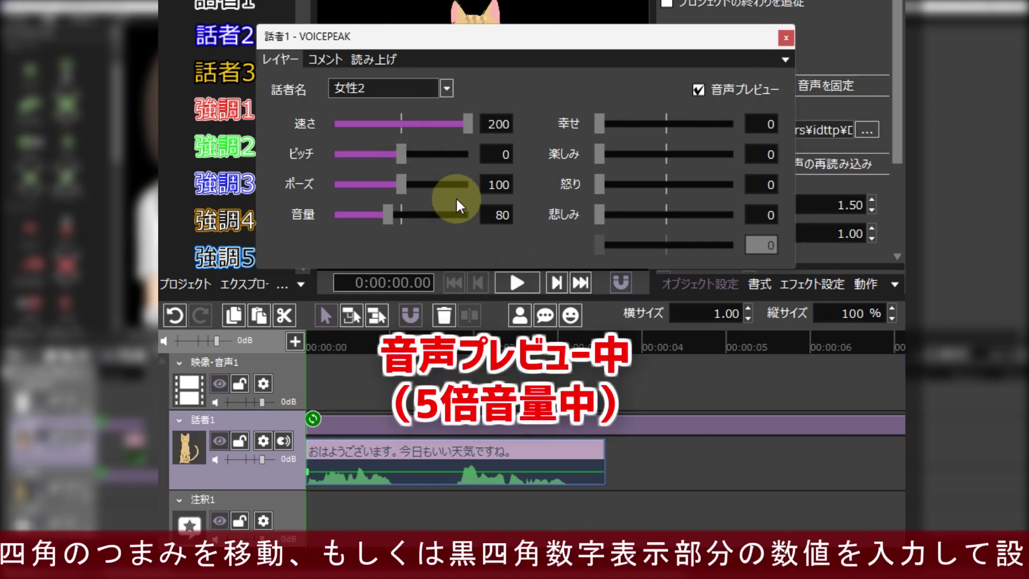
pyautogui.moveTo(598, 123); pyautogui.dragTo(719, 127)
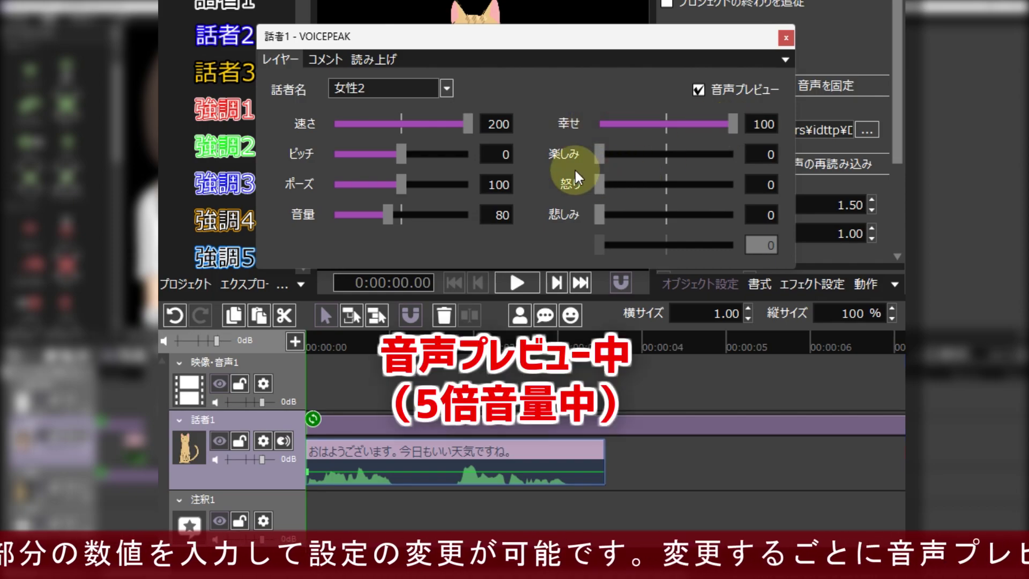
# Preview the 話者1 voice with ピッチ at 300 and 怒り at 100, and return both values to 0.
pyautogui.moveTo(406, 152); pyautogui.dragTo(480, 155)
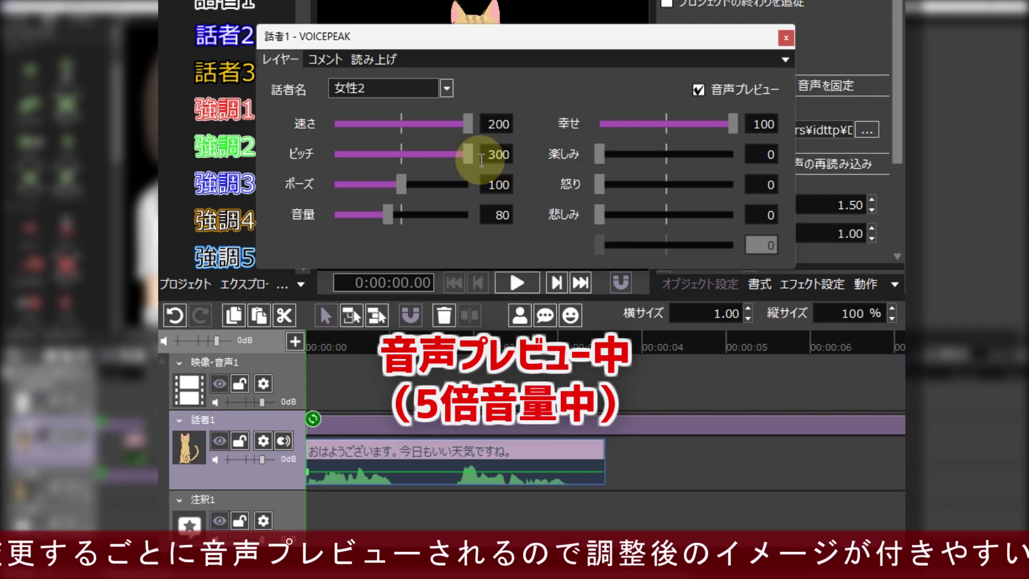
pyautogui.moveTo(597, 185); pyautogui.dragTo(750, 202)
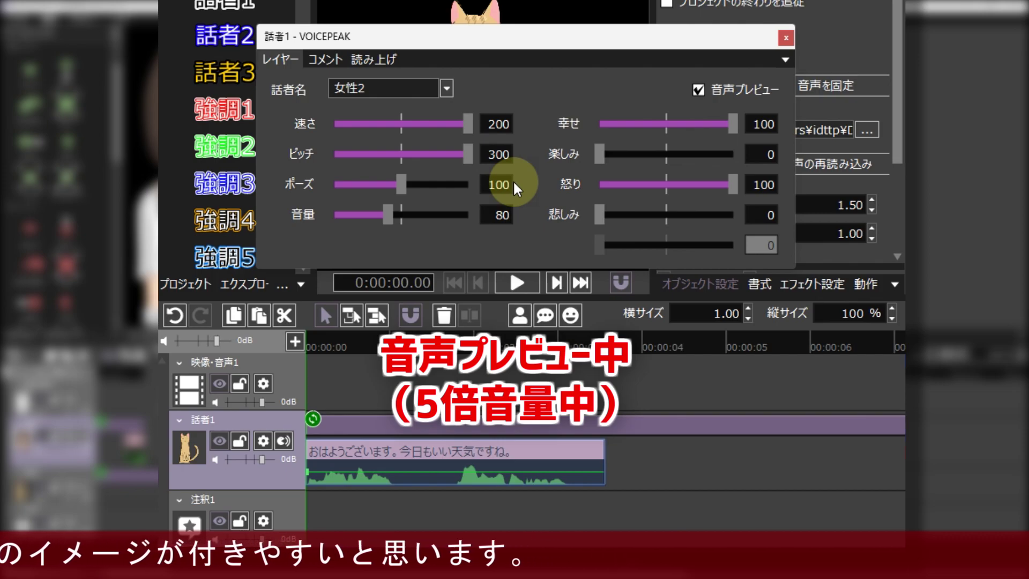
pyautogui.moveTo(732, 185); pyautogui.dragTo(594, 183)
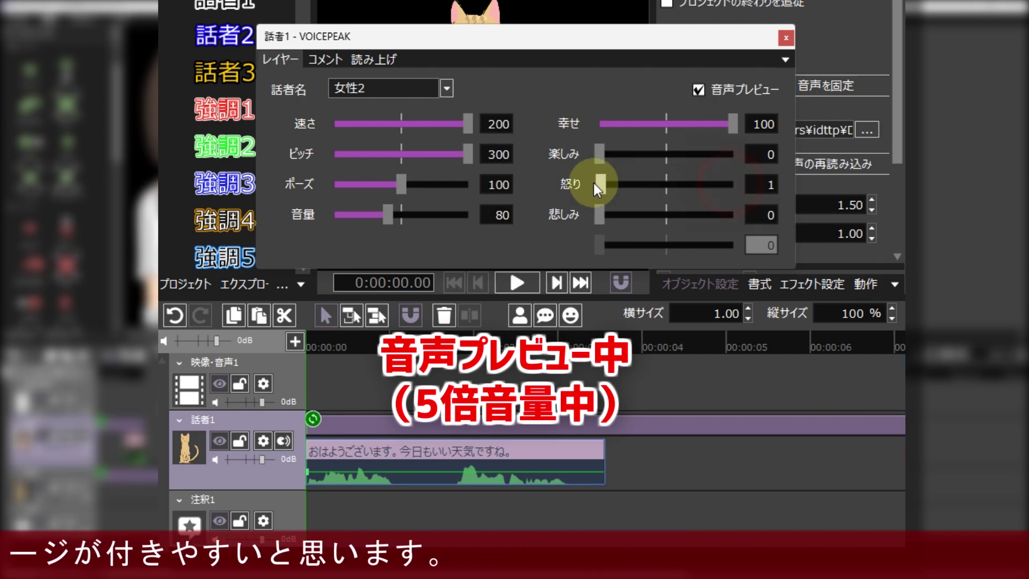
pyautogui.click(401, 154)
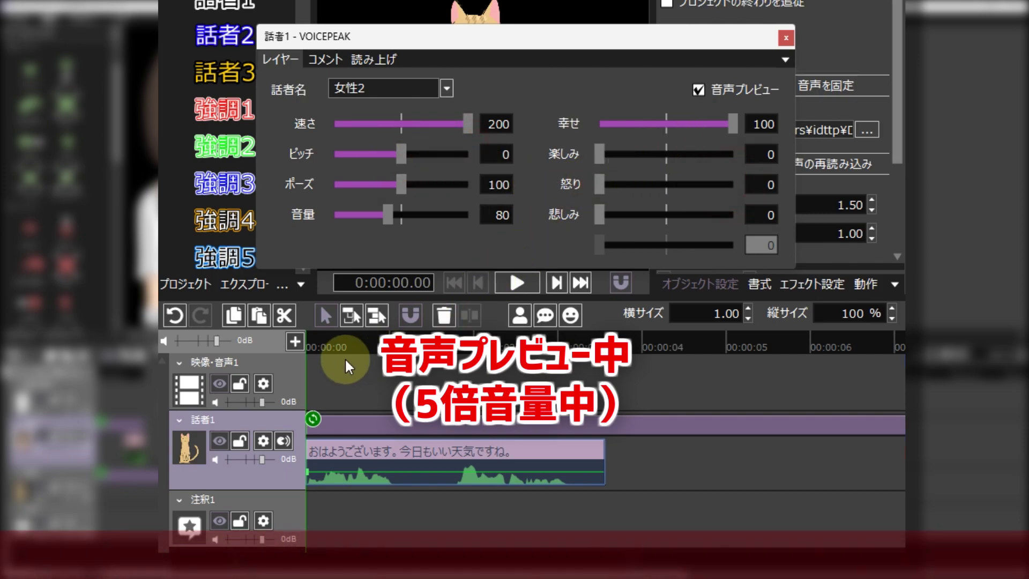
# Update the 話者1 layer's audio with the adjusted voice settings.
pyautogui.click(314, 418)
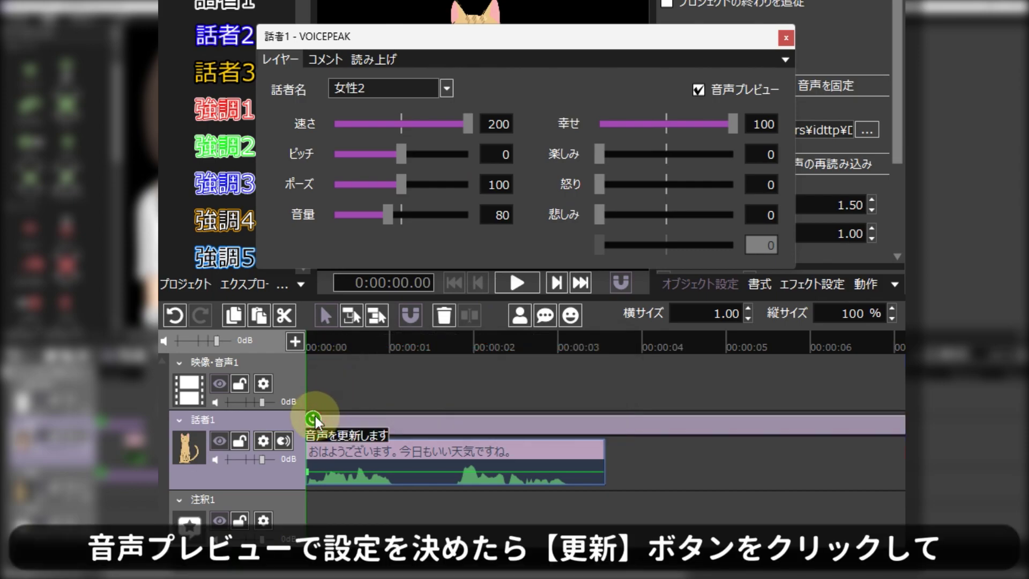
pyautogui.click(314, 417)
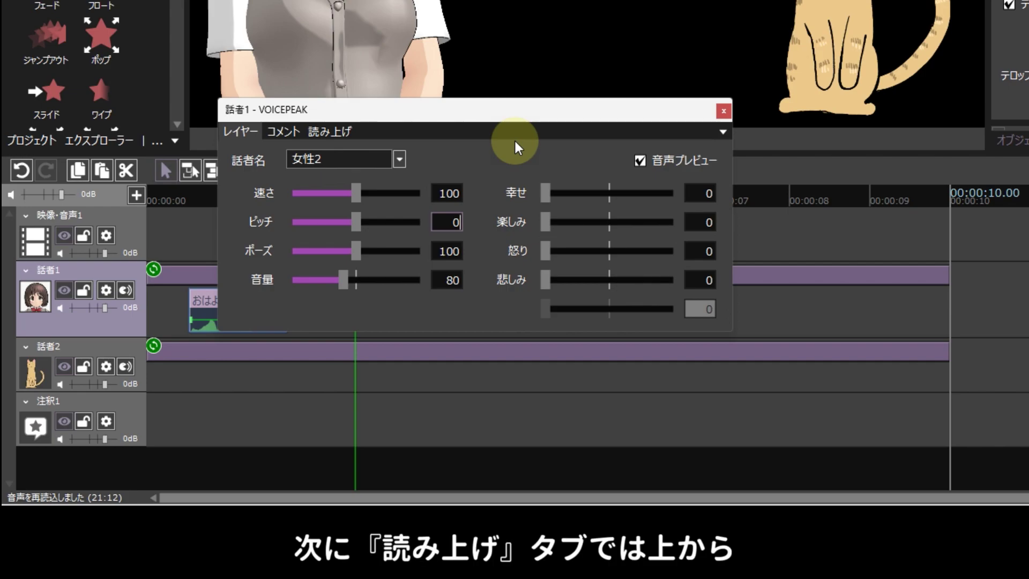
# View the intonation, reading length and accent graphs in the 読み上げ settings for おはようございます.
pyautogui.click(336, 133)
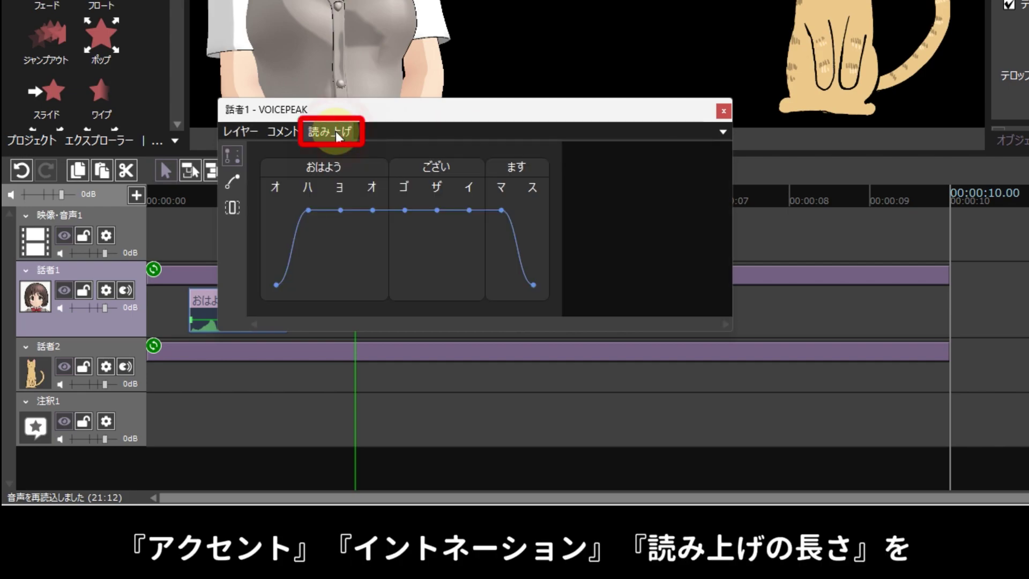
pyautogui.click(234, 182)
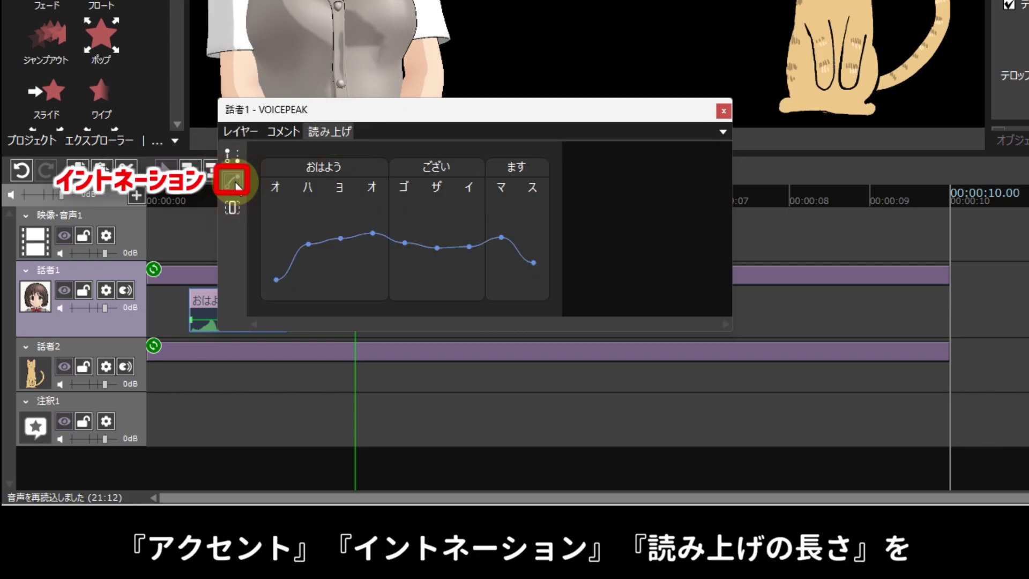
pyautogui.click(235, 208)
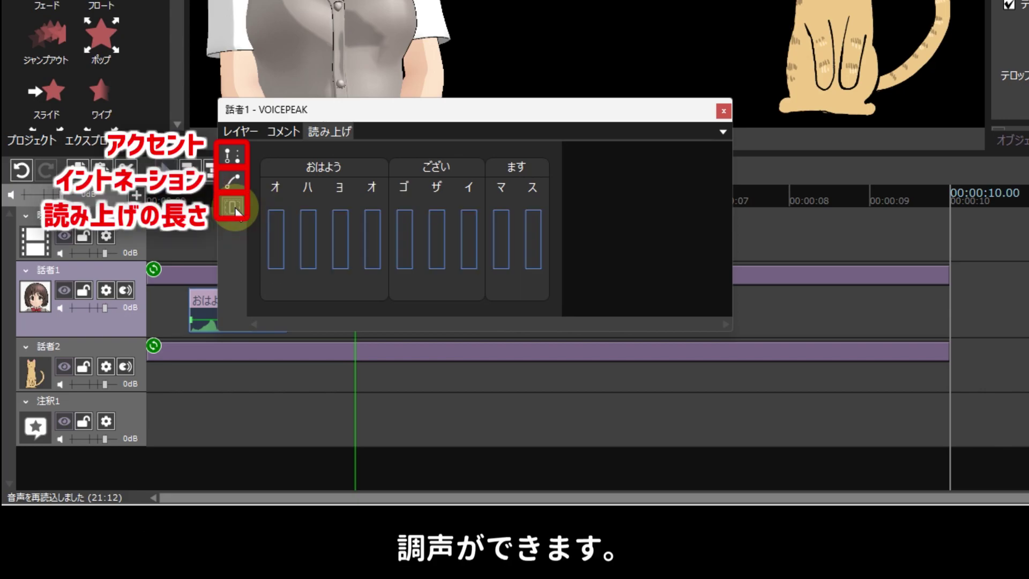
pyautogui.click(240, 160)
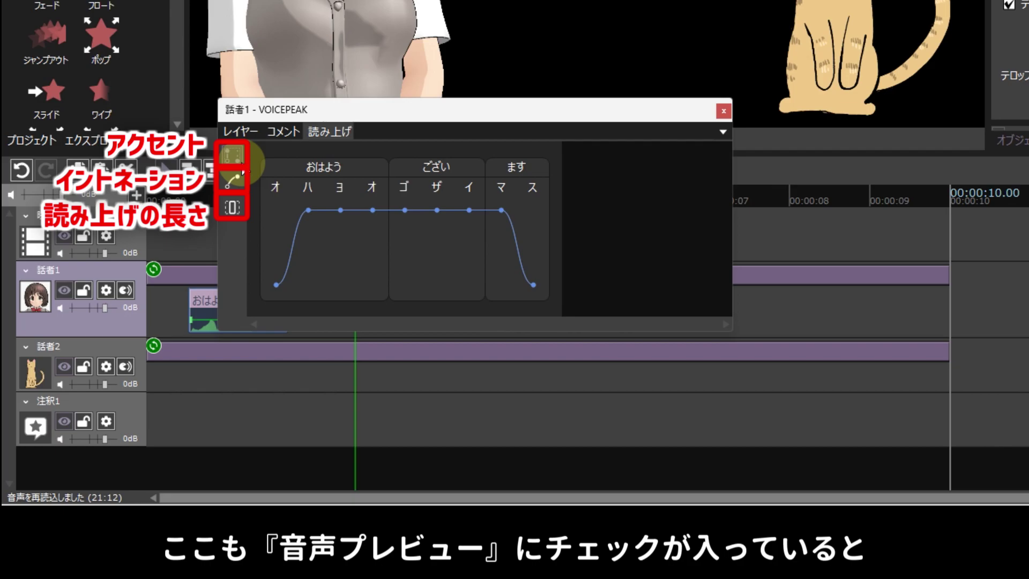
# Redraw the accent points and reshape the intonation curve across the sounds of おはようございます.
pyautogui.moveTo(273, 208)
pyautogui.mouseDown()
pyautogui.moveTo(385, 223)
pyautogui.moveTo(533, 211)
pyautogui.mouseUp()
pyautogui.click(310, 257)
pyautogui.click(341, 263)
pyautogui.click(373, 266)
pyautogui.click(405, 271)
pyautogui.click(437, 271)
pyautogui.click(470, 271)
pyautogui.click(502, 257)
pyautogui.moveTo(277, 284); pyautogui.dragTo(570, 288)
pyautogui.click(236, 182)
pyautogui.moveTo(273, 220)
pyautogui.mouseDown()
pyautogui.moveTo(599, 301)
pyautogui.moveTo(558, 203)
pyautogui.moveTo(308, 211)
pyautogui.moveTo(557, 276)
pyautogui.mouseUp()
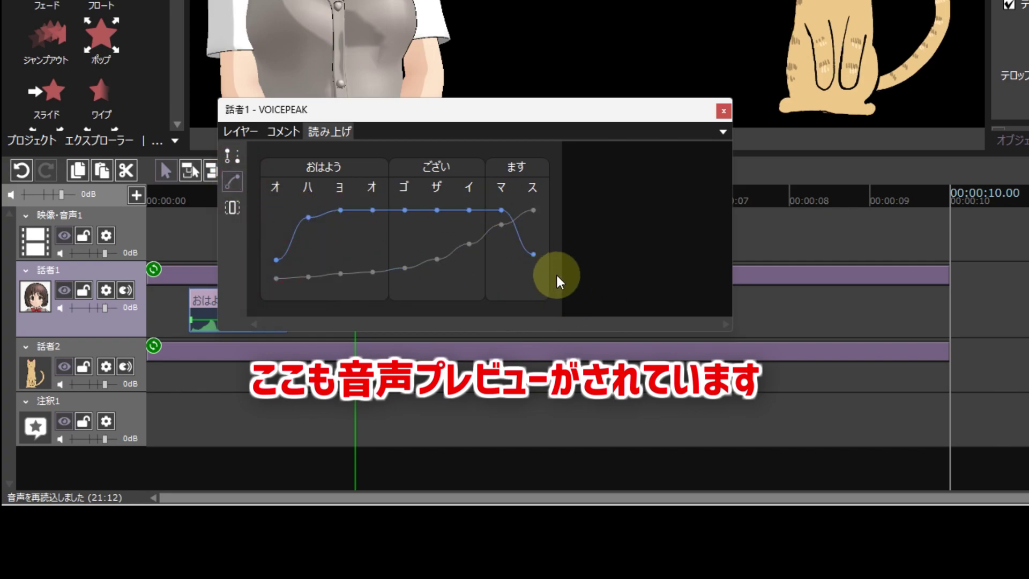
# Set the reading length of the first オ and of ス to +100, and stretch the second オ, イ and マ.
pyautogui.click(232, 207)
pyautogui.click(276, 217)
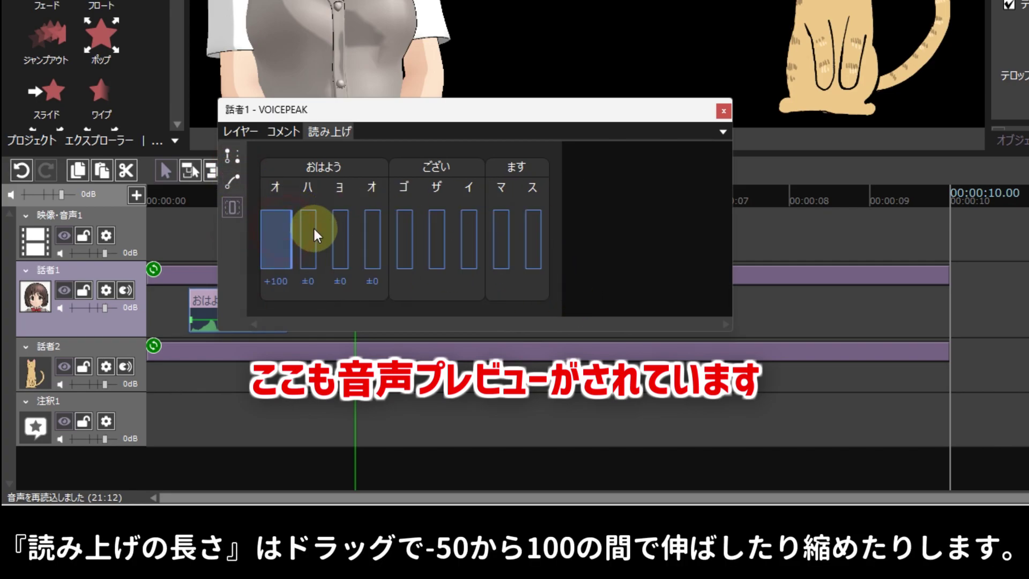
pyautogui.click(381, 233)
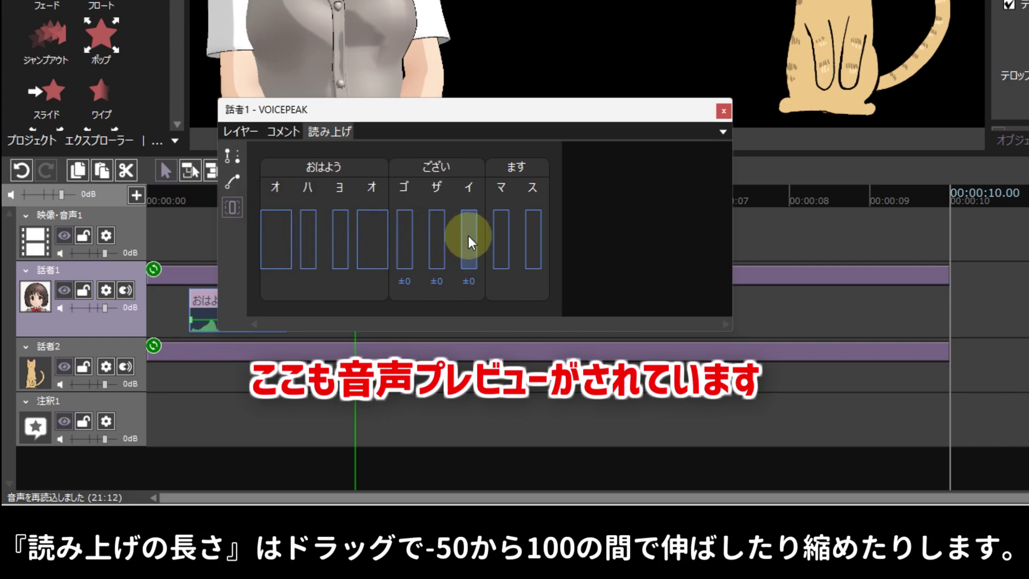
pyautogui.click(466, 236)
pyautogui.moveTo(539, 236); pyautogui.dragTo(562, 234)
pyautogui.click(505, 236)
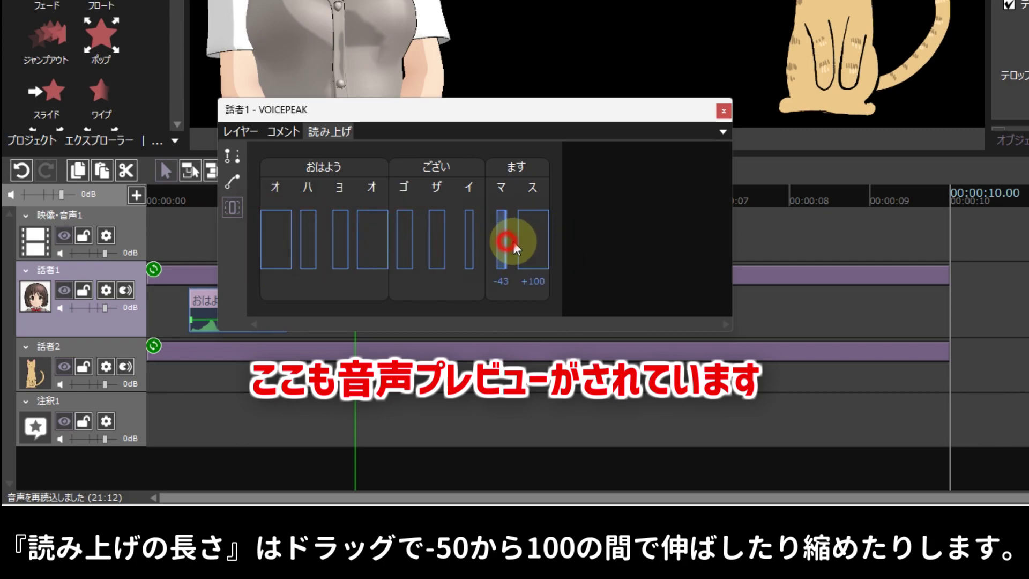
pyautogui.click(475, 242)
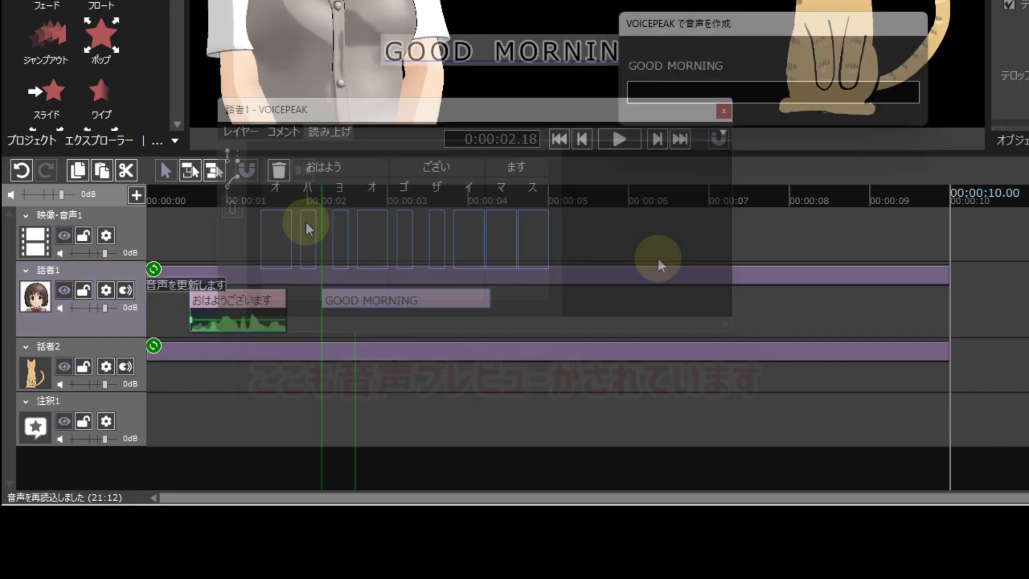
# Change the reading of MORNING in the GOOD MORNING comment to モーニング and update the 話者1 layer's audio.
pyautogui.press('space')
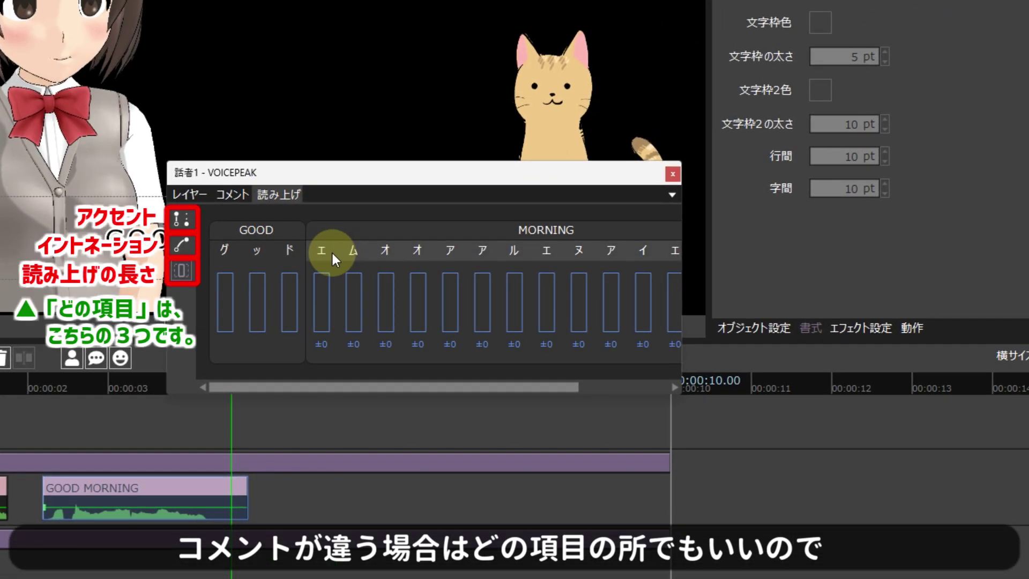
pyautogui.click(333, 253)
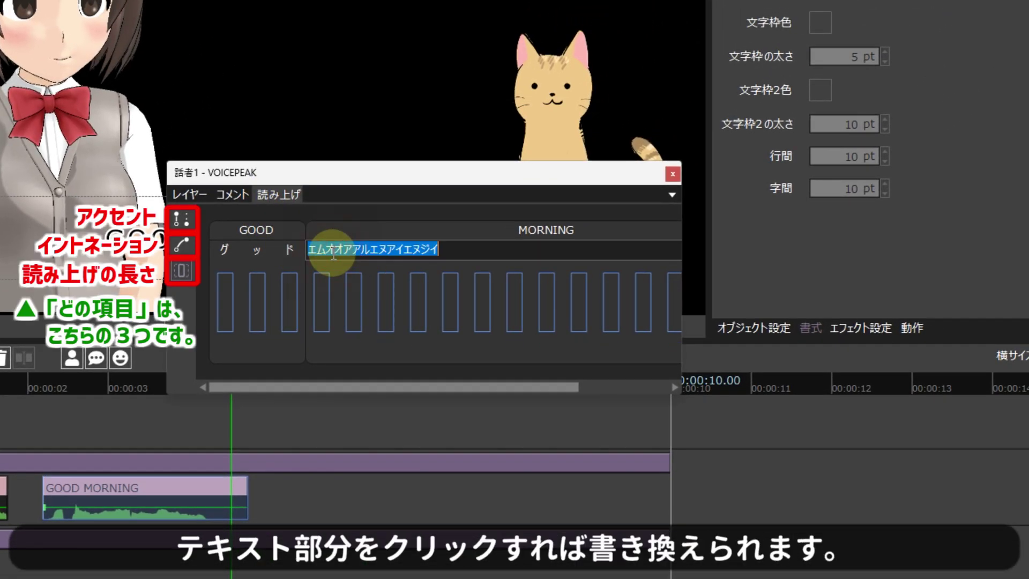
pyautogui.write('も')
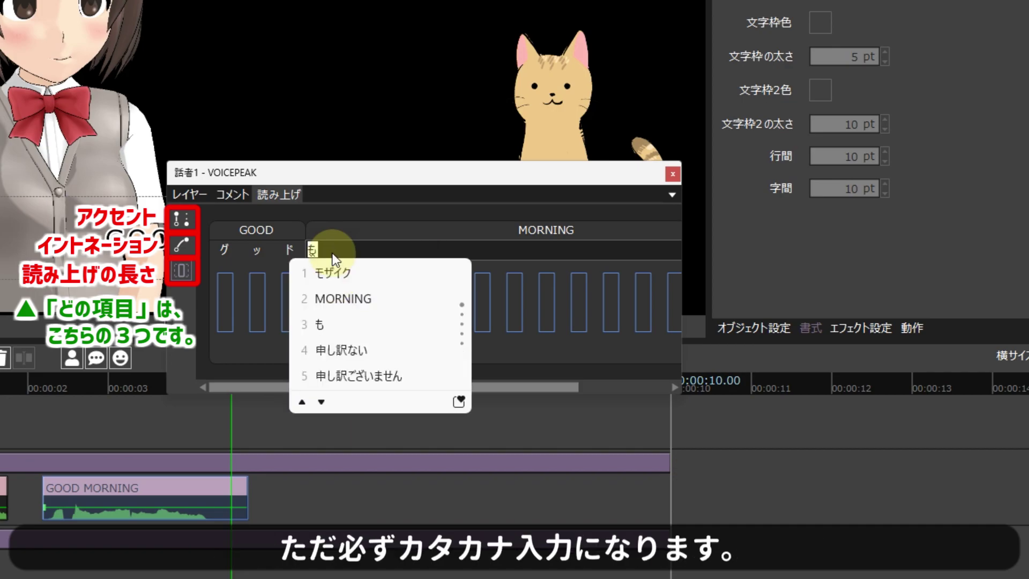
pyautogui.write('ーにんぐ')
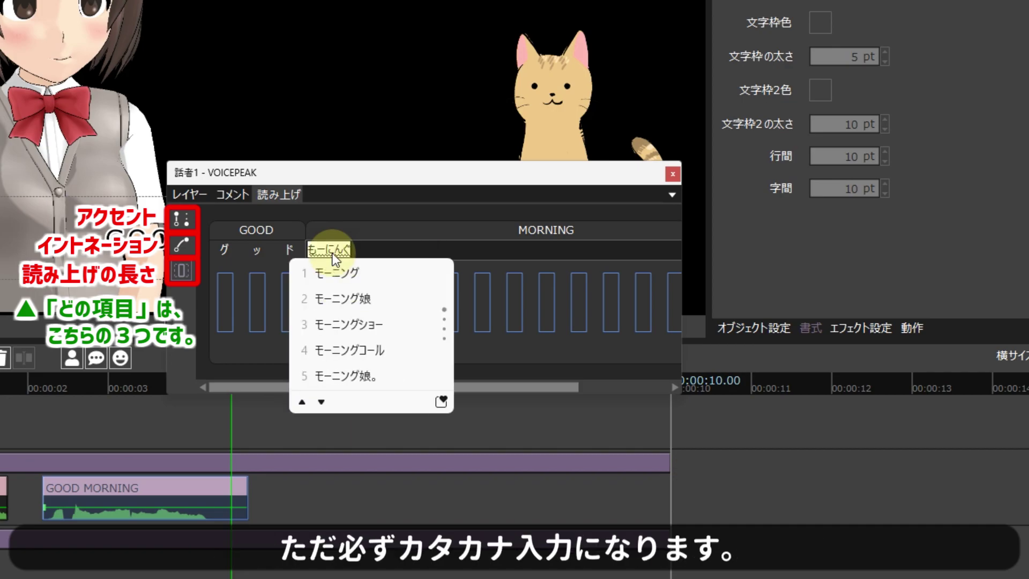
pyautogui.press('space')
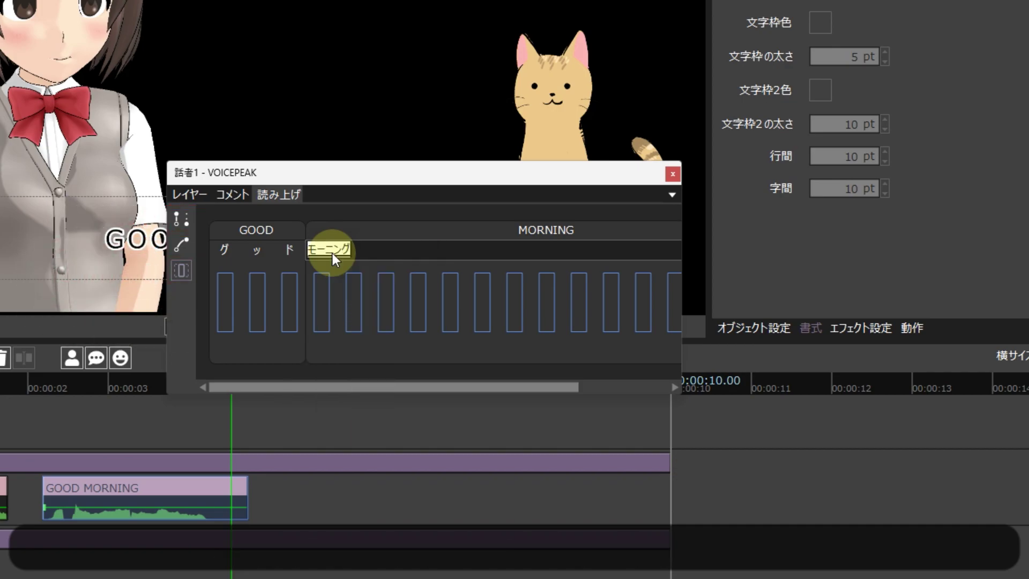
pyautogui.press('Return')
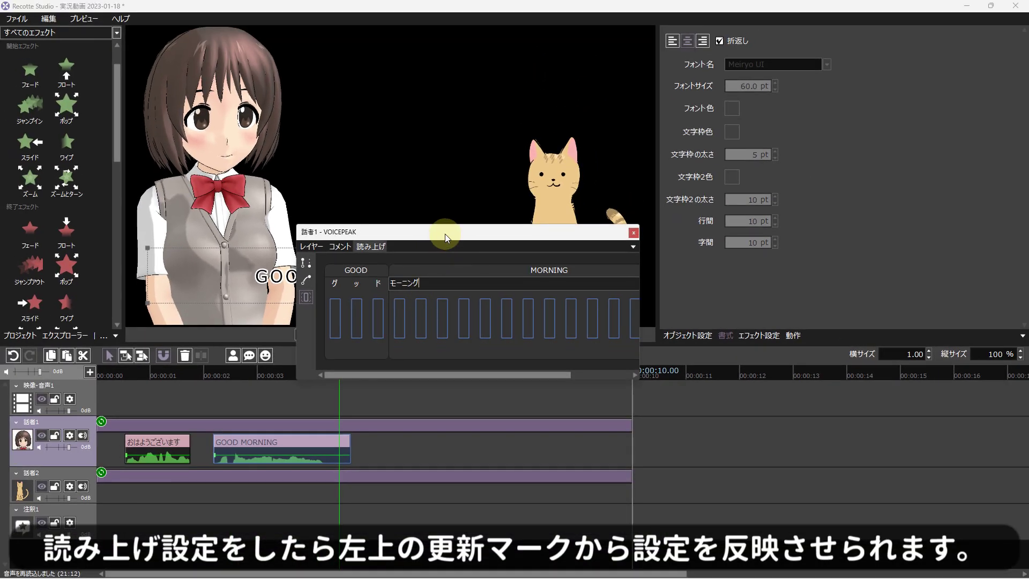
pyautogui.moveTo(445, 233); pyautogui.dragTo(362, 245)
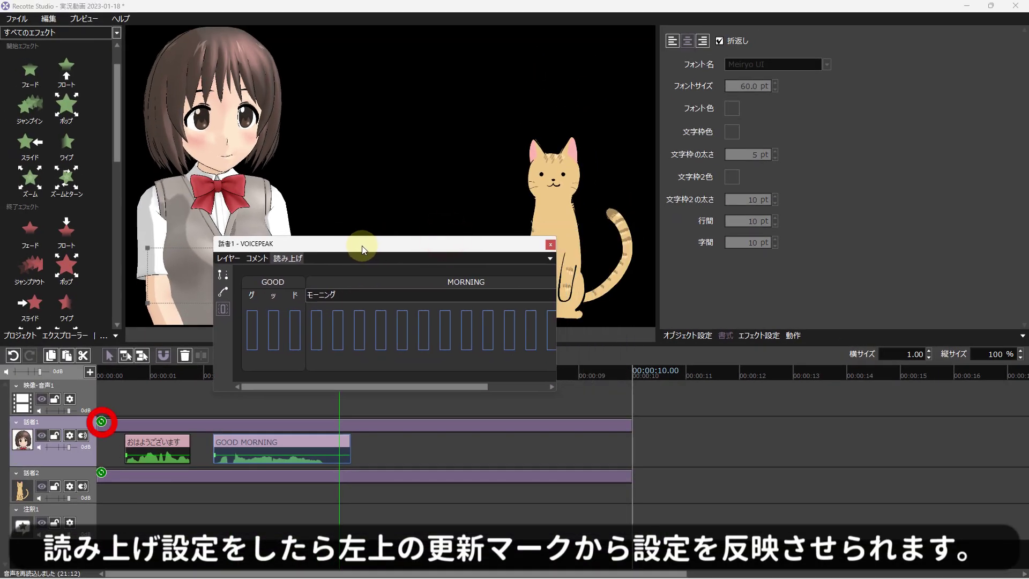
pyautogui.click(101, 421)
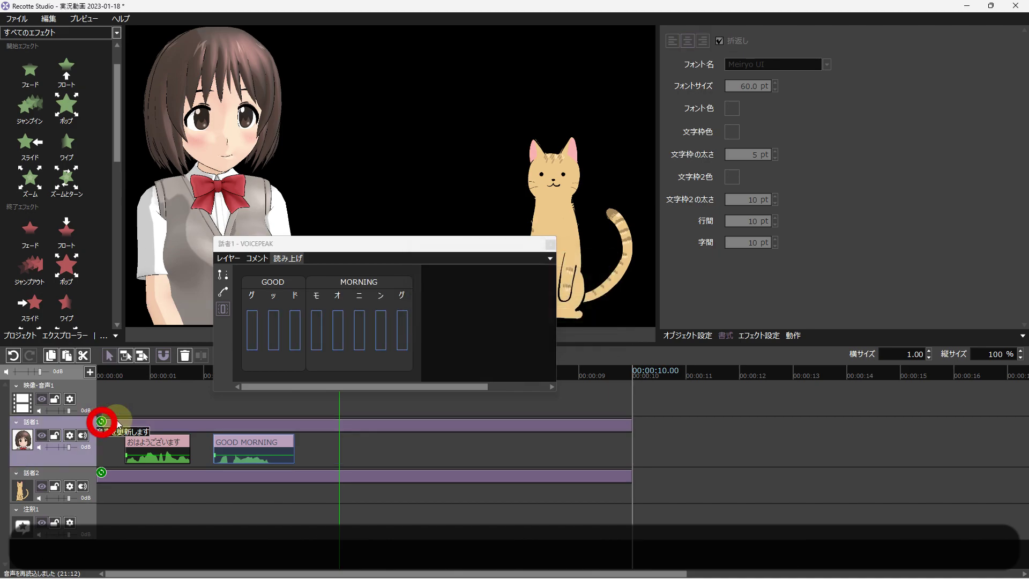
# Move the VOICEPEAK window clear of the timeline and shift the こんばんは comment earlier, closer to こんにちは.
pyautogui.moveTo(290, 244); pyautogui.dragTo(345, 125)
pyautogui.click(214, 374)
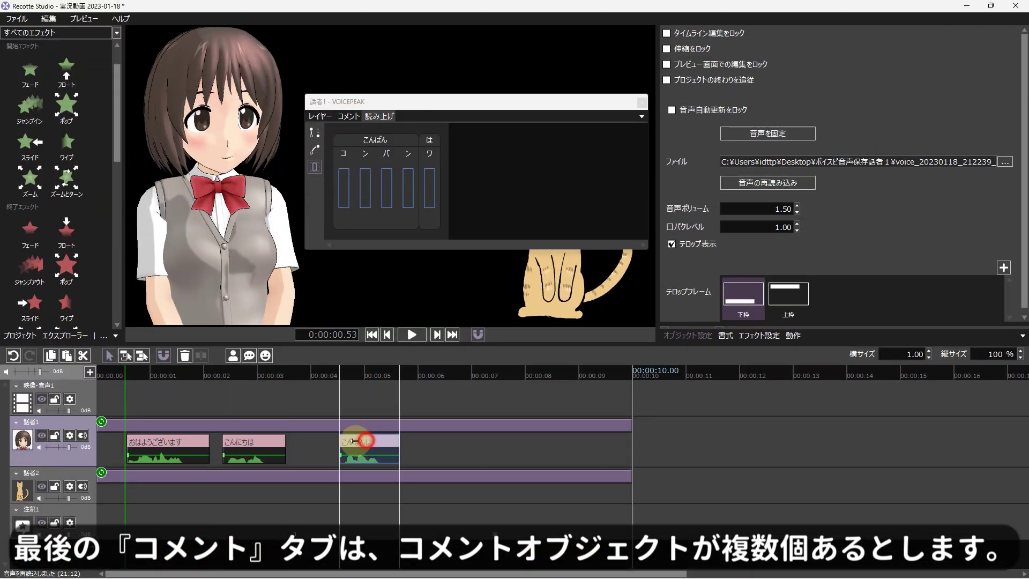
pyautogui.moveTo(361, 437); pyautogui.dragTo(329, 441)
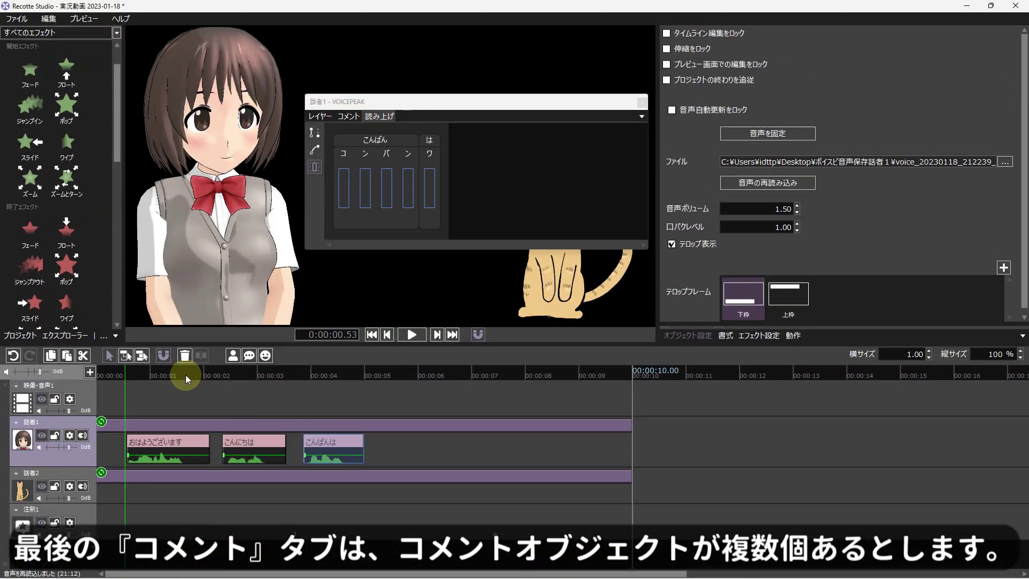
# Play back the three greeting comments and raise the おはようございます comment's own speed (速さ) to its maximum.
pyautogui.click(414, 335)
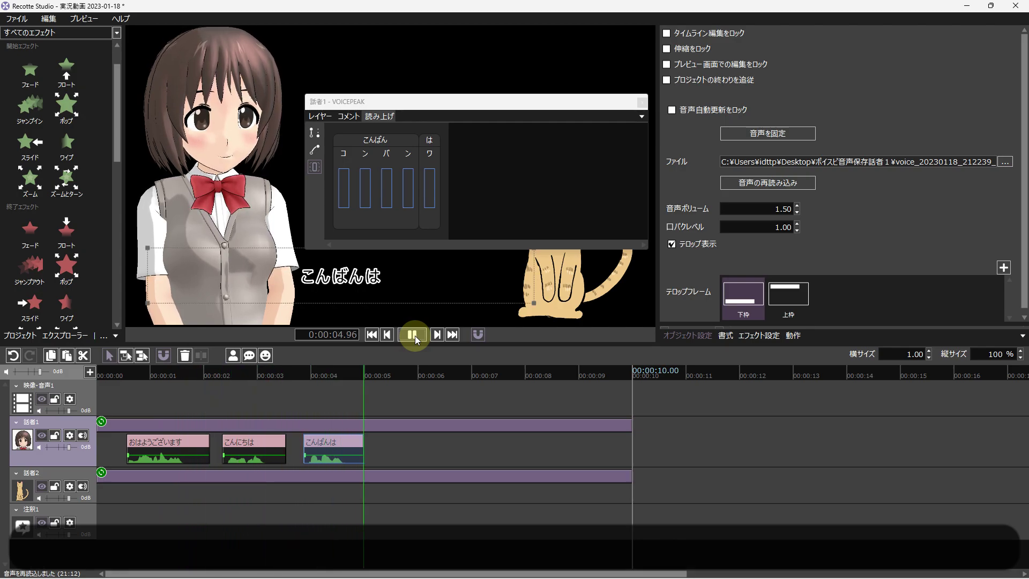
pyautogui.click(413, 335)
pyautogui.click(348, 116)
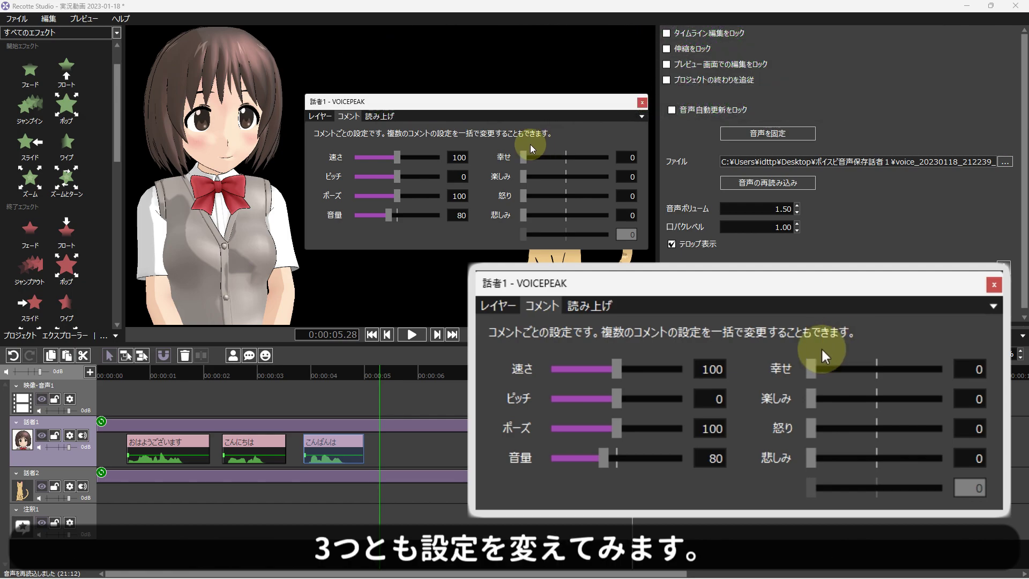
pyautogui.click(166, 442)
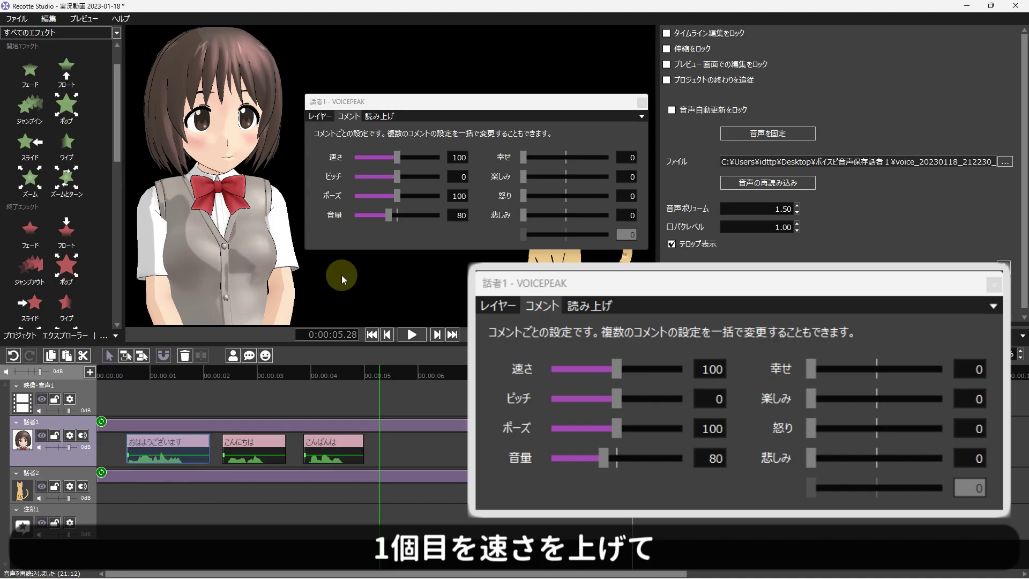
pyautogui.moveTo(399, 160); pyautogui.dragTo(443, 160)
# For the こんにちは comment, set ピッチ to 300 and both 幸せ and 楽しみ to 100.
pyautogui.click(253, 442)
pyautogui.moveTo(397, 176); pyautogui.dragTo(442, 176)
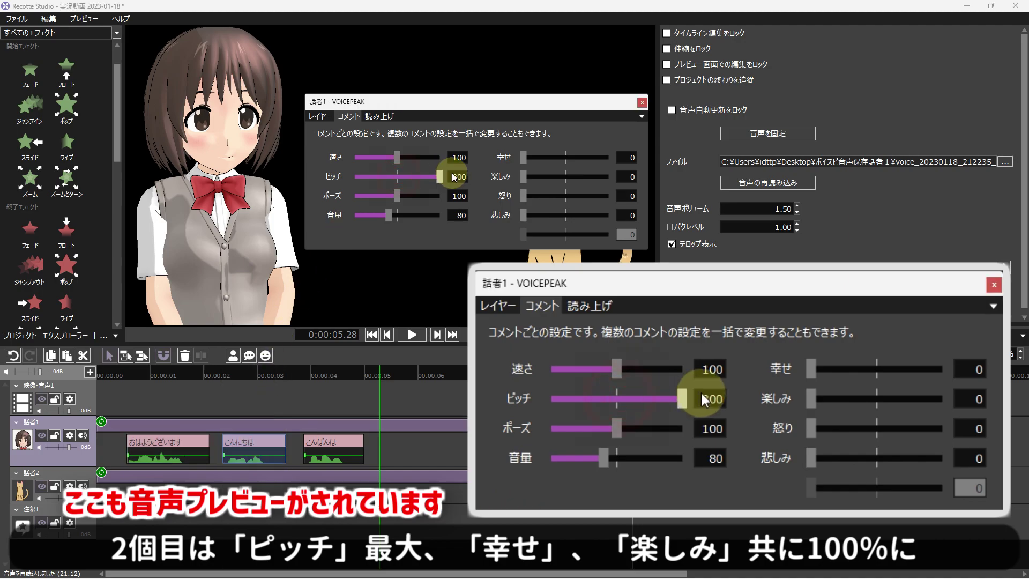
pyautogui.moveTo(520, 160); pyautogui.dragTo(610, 156)
pyautogui.moveTo(522, 178); pyautogui.dragTo(605, 177)
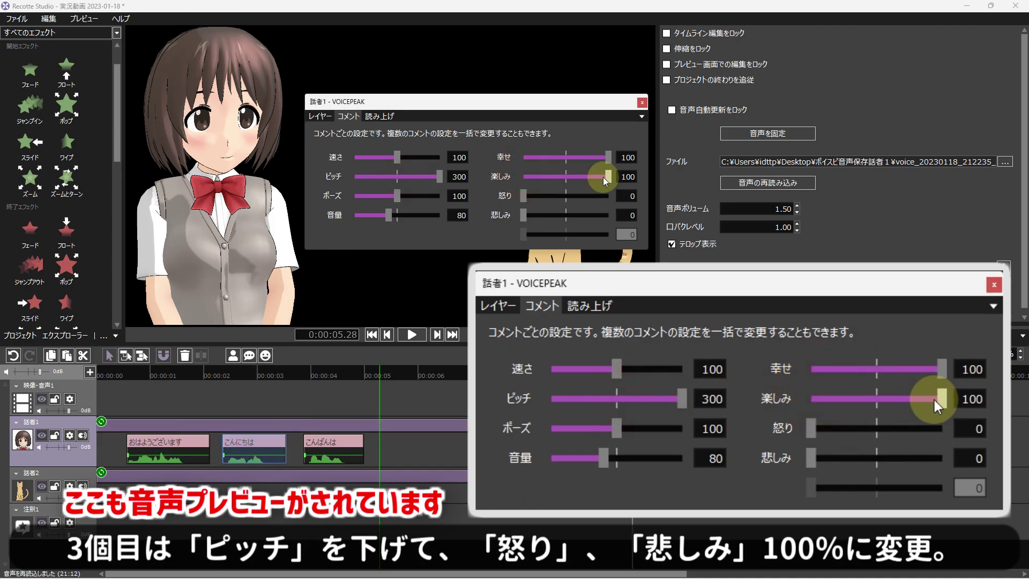
# For the こんばんは comment, set ピッチ to -300 and both 怒り and 悲しみ to 100.
pyautogui.click(339, 439)
pyautogui.click(339, 440)
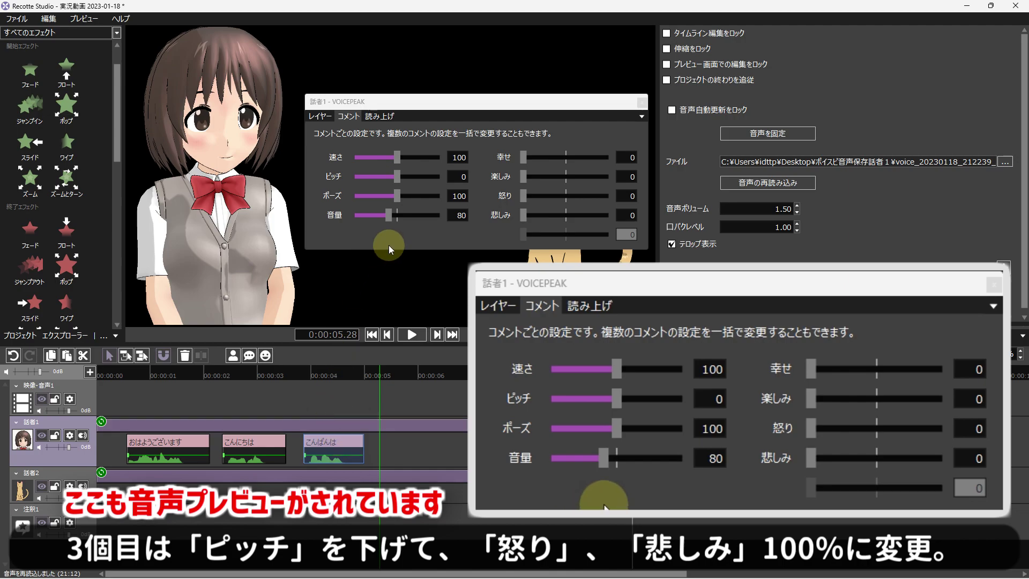
pyautogui.moveTo(397, 176); pyautogui.dragTo(351, 177)
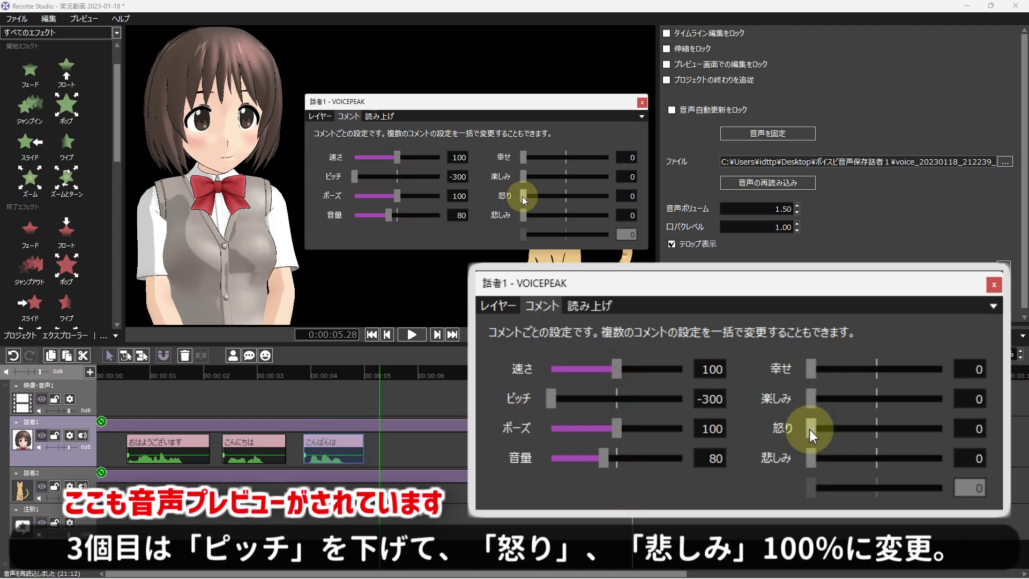
pyautogui.moveTo(523, 197); pyautogui.dragTo(592, 196)
pyautogui.moveTo(523, 216); pyautogui.dragTo(609, 215)
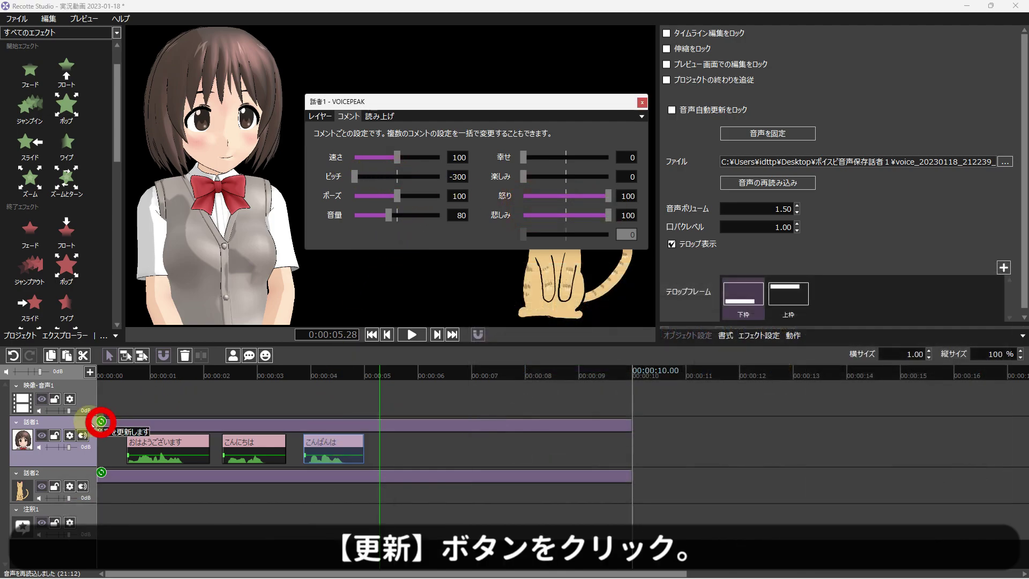
# Update the 話者1 layer's audio and play the greetings back from the first comment.
pyautogui.click(101, 422)
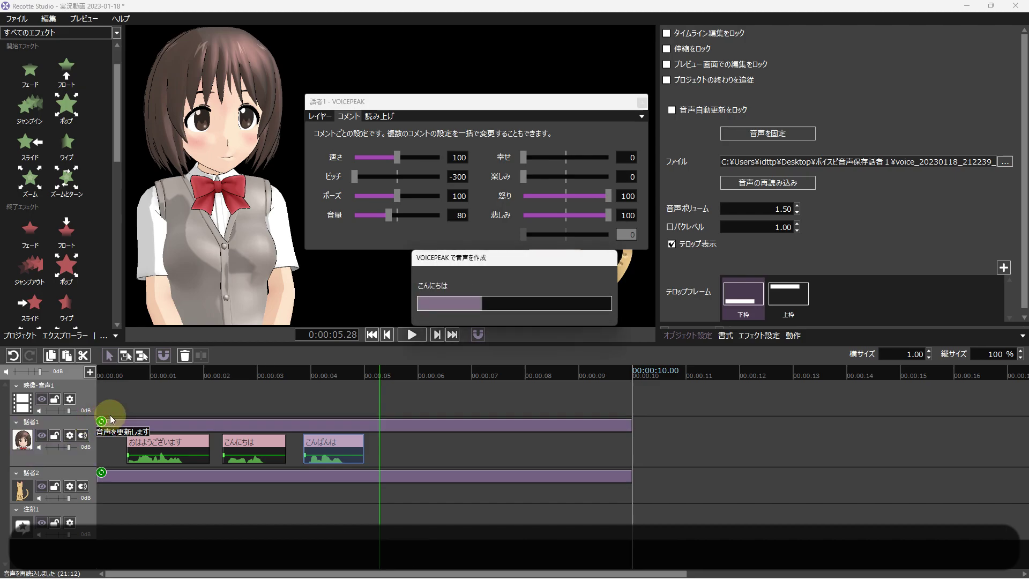
pyautogui.click(128, 374)
pyautogui.click(411, 334)
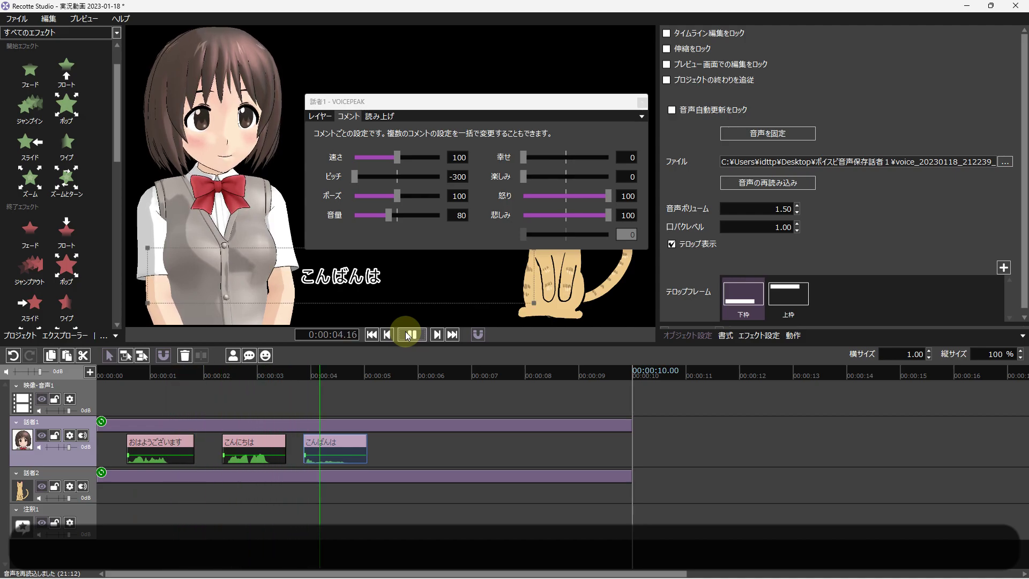
pyautogui.click(407, 334)
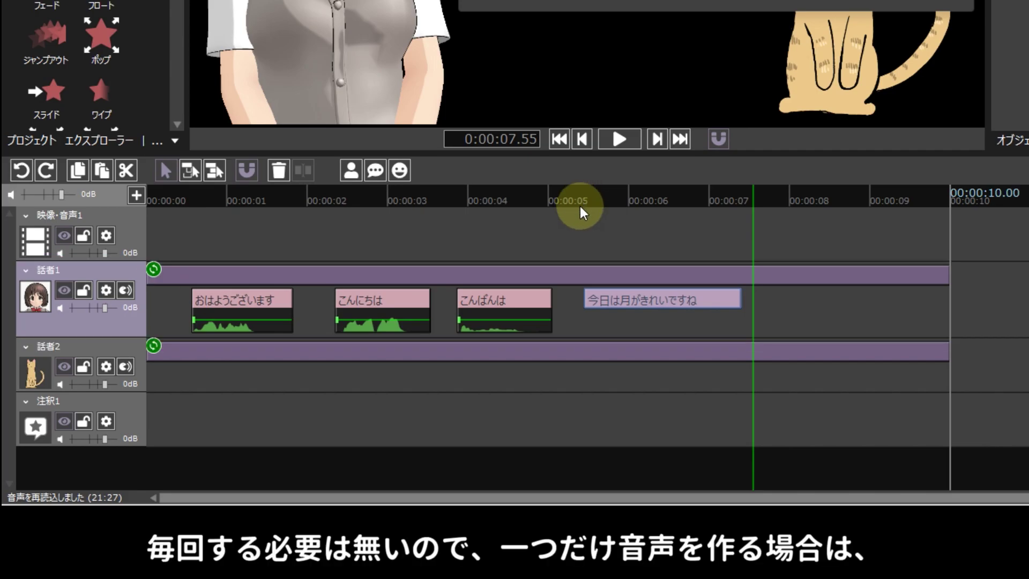
# Create VOICEPEAK audio for the 今日は月がきれいですね comment only, and play it back.
pyautogui.rightClick(615, 301)
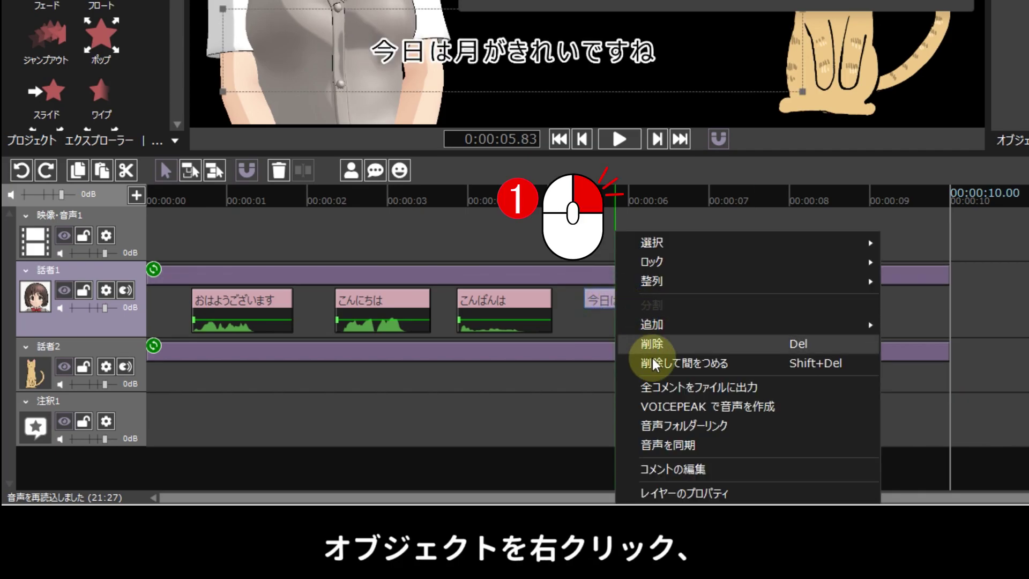
pyautogui.click(670, 444)
pyautogui.click(584, 196)
pyautogui.press('space')
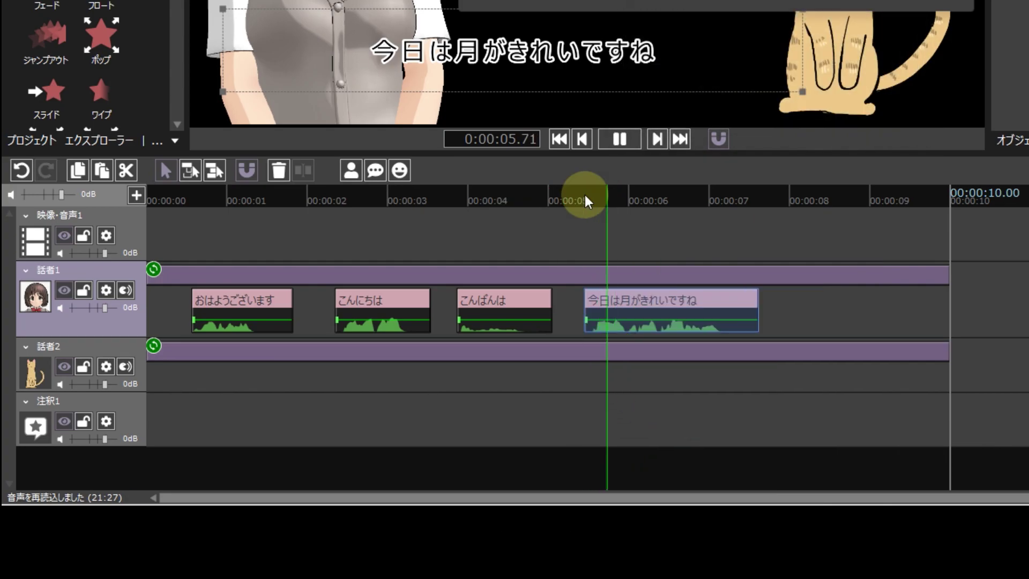
# Lock automatic audio updating (音声自動更新をロック) for the 今日は月がきれいですね comment.
pyautogui.click(651, 298)
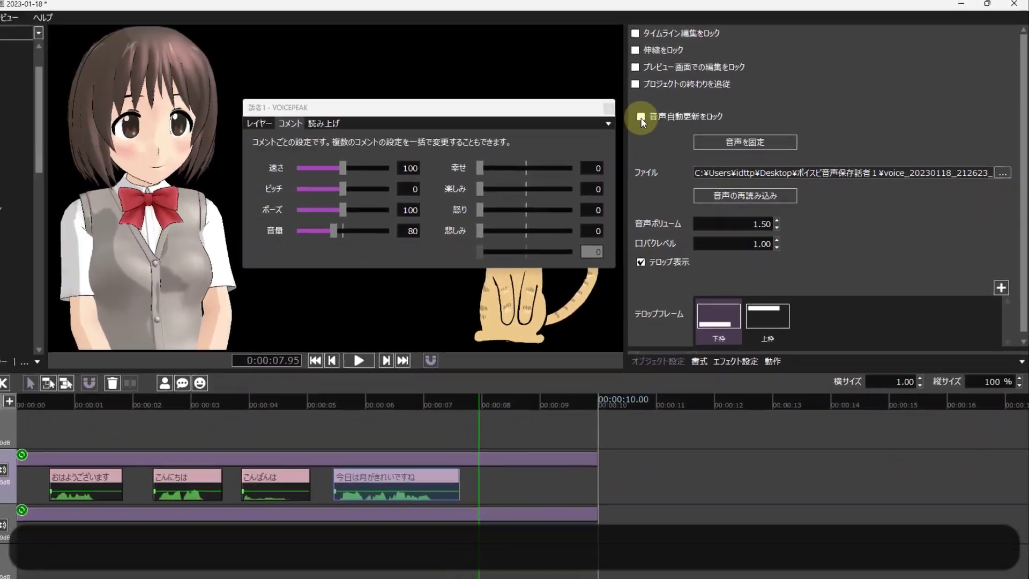
pyautogui.click(509, 146)
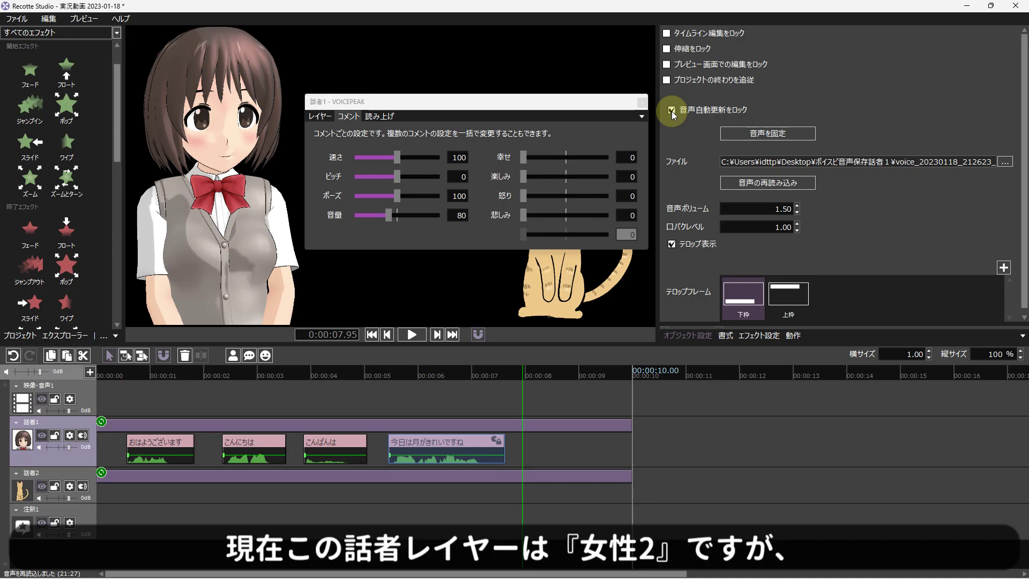
# Try 男性1 as the 話者1 layer's narrator and update the layer's audio.
pyautogui.click(321, 116)
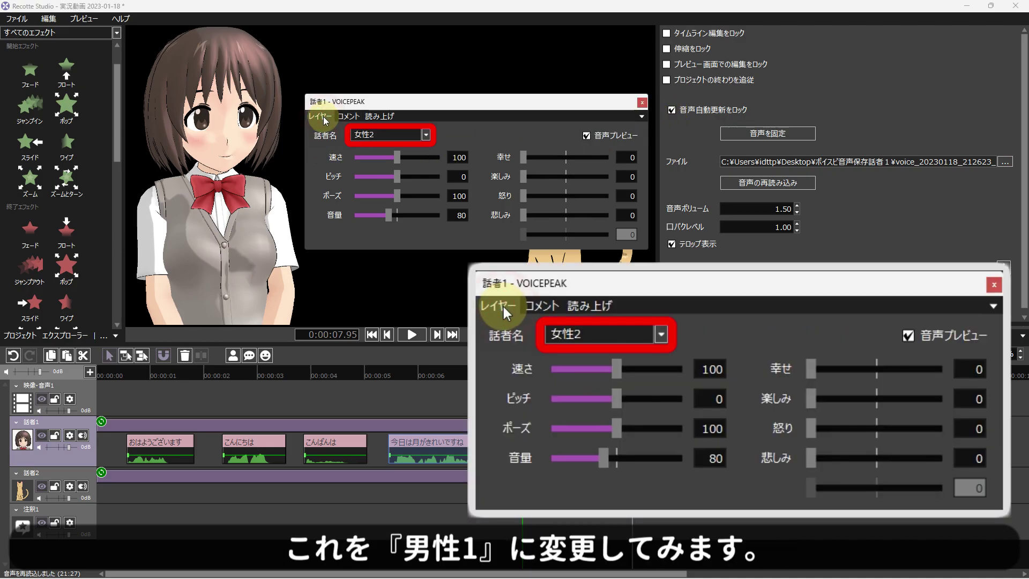
pyautogui.click(381, 135)
pyautogui.click(380, 186)
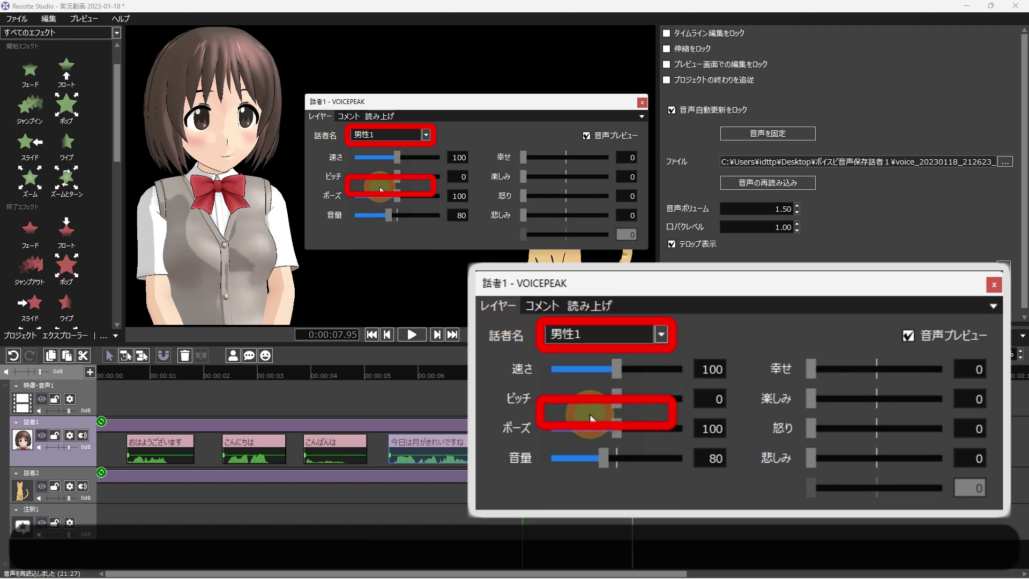
pyautogui.click(101, 422)
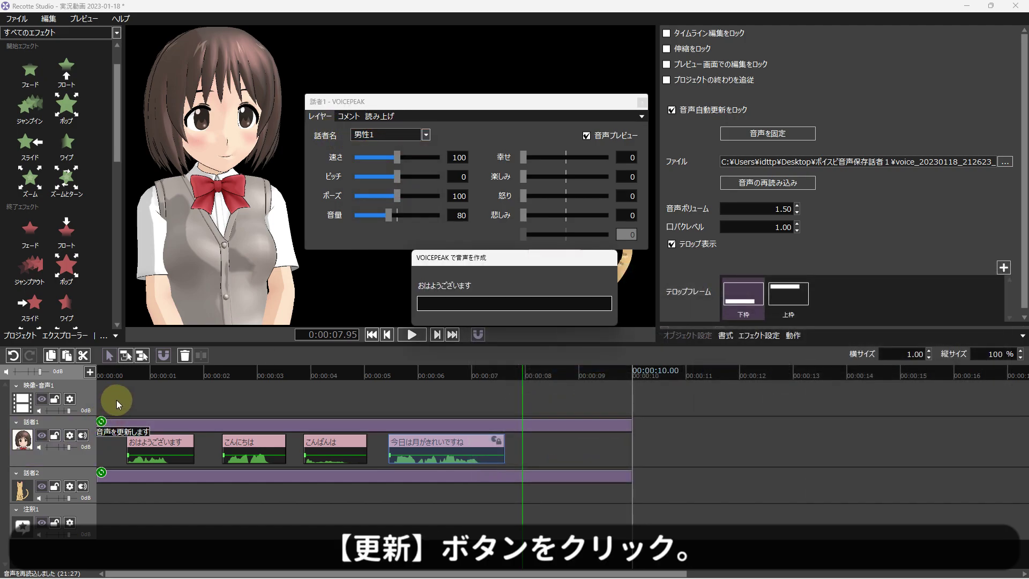
# Play the timeline from the first comment through 今日は月がきれいですね to compare the voices.
pyautogui.click(125, 372)
pyautogui.press('space')
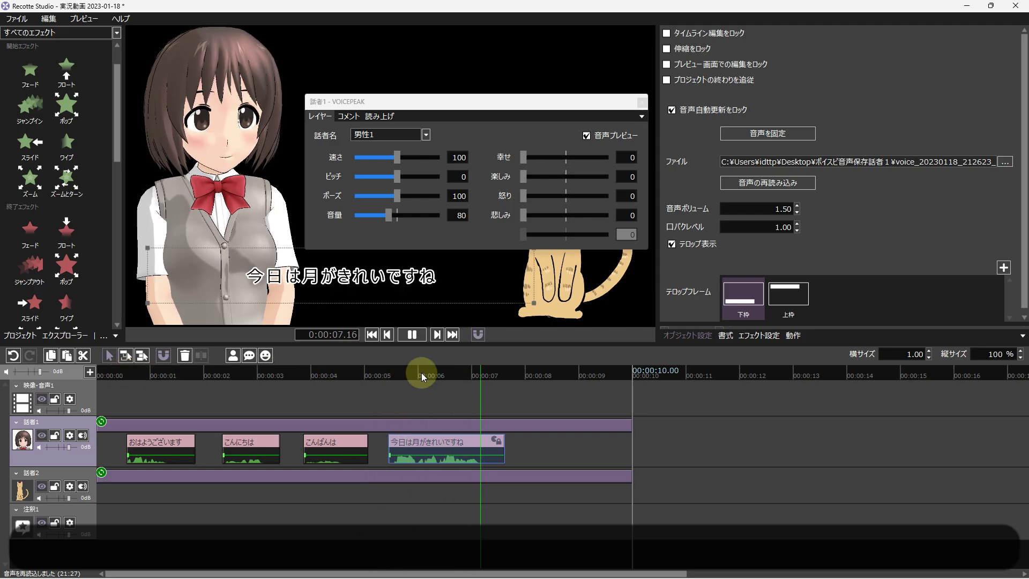
pyautogui.click(412, 335)
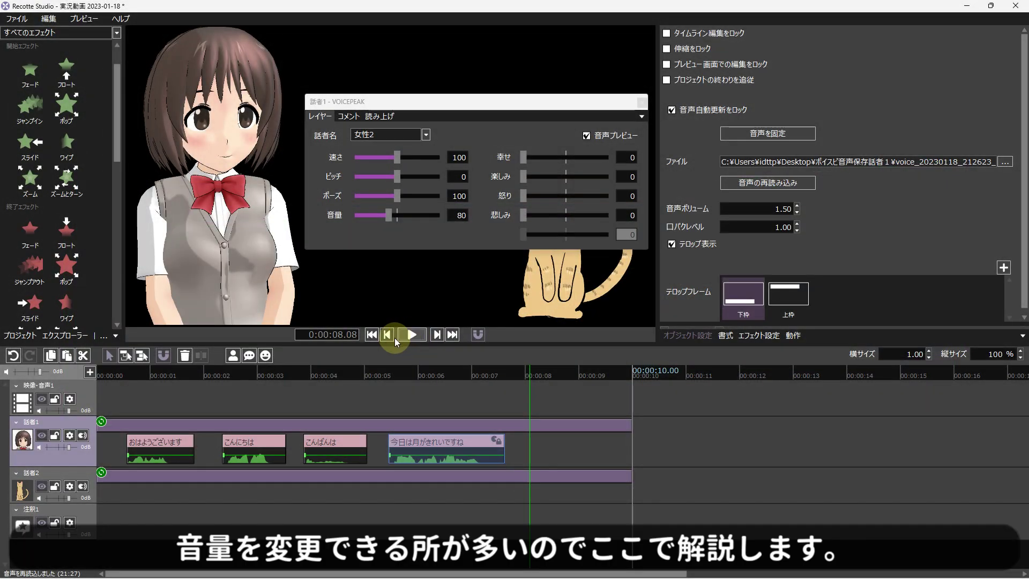
# Open the 話者1 layer's properties at the initial audio volume (初期音声ボリューム) setting.
pyautogui.click(69, 436)
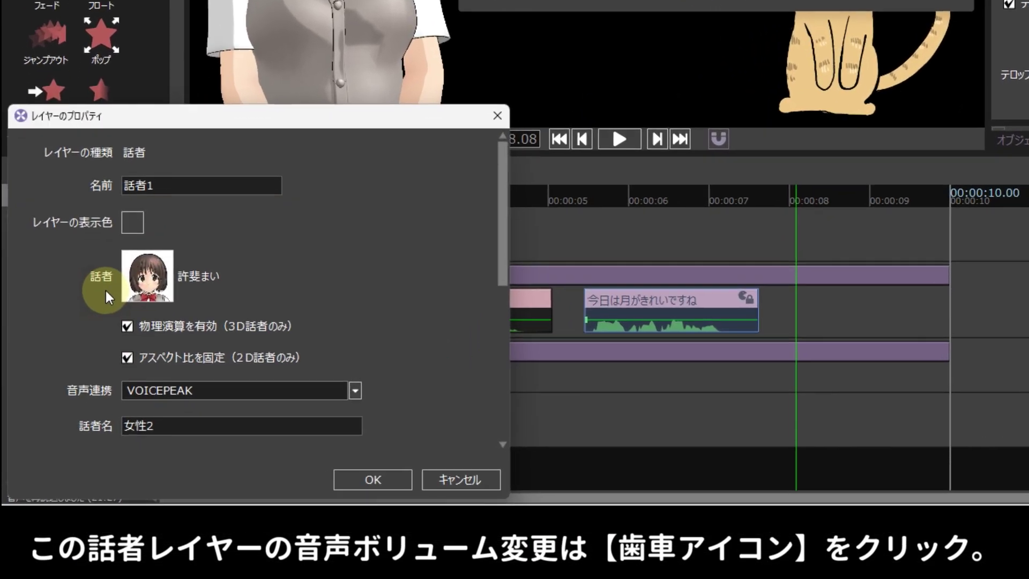
pyautogui.click(339, 400)
pyautogui.moveTo(501, 253); pyautogui.dragTo(469, 432)
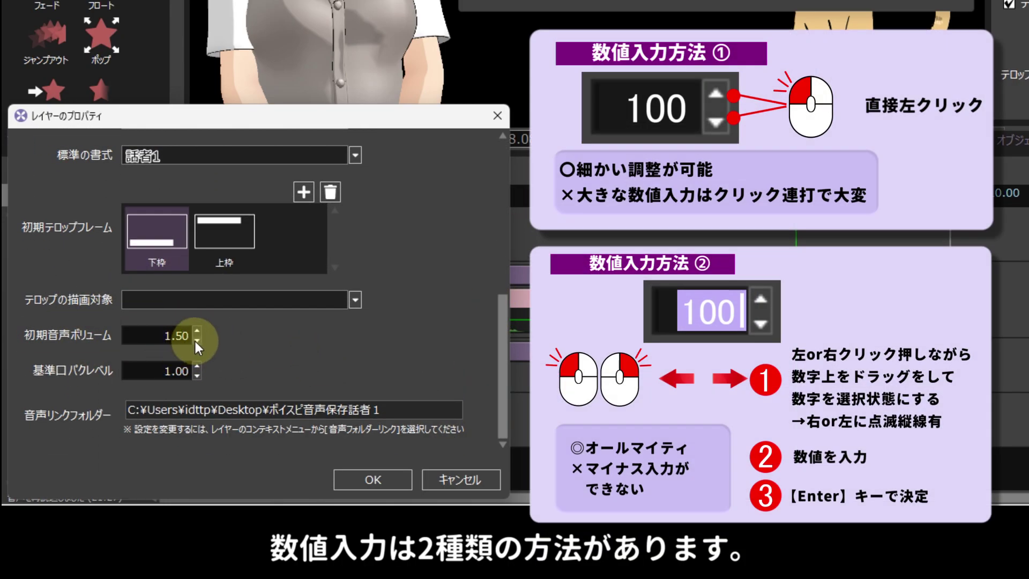
# Try lowering the initial audio volume, first to around 1.30 in increments and then to 1.00 by direct entry.
pyautogui.click(197, 341)
pyautogui.click(196, 340)
pyautogui.click(197, 341)
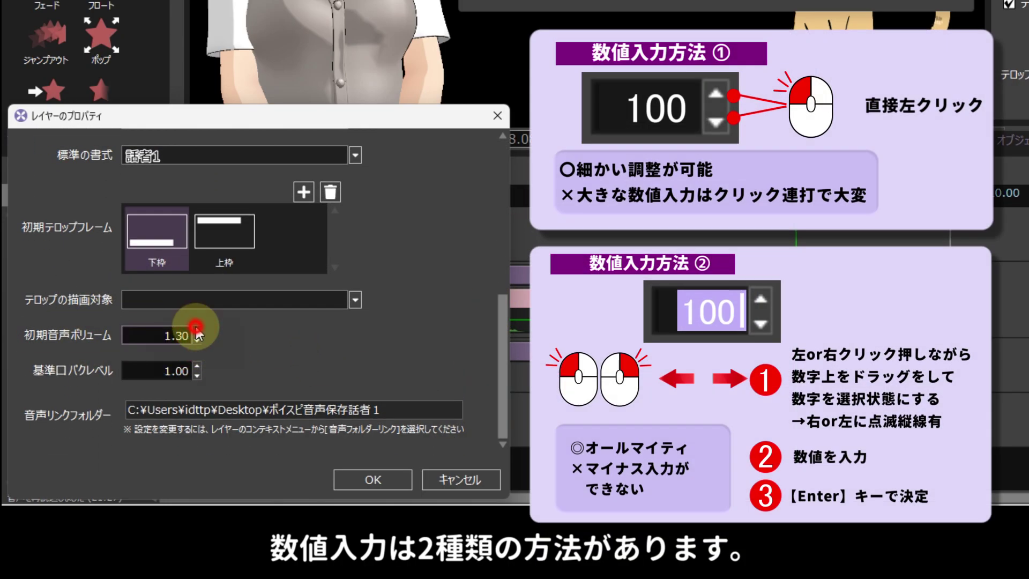
pyautogui.click(147, 336)
pyautogui.press('Left')
pyautogui.press('BackSpace')
pyautogui.write('0')
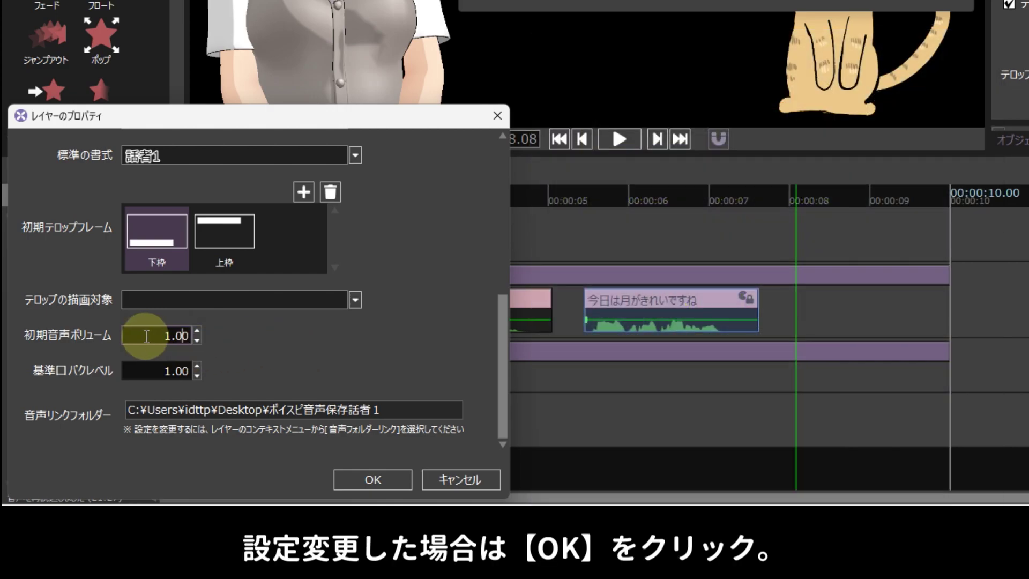
# Set the 話者1 layer's initial audio volume to 1.50 and apply the layer properties.
pyautogui.press('BackSpace')
pyautogui.write('5')
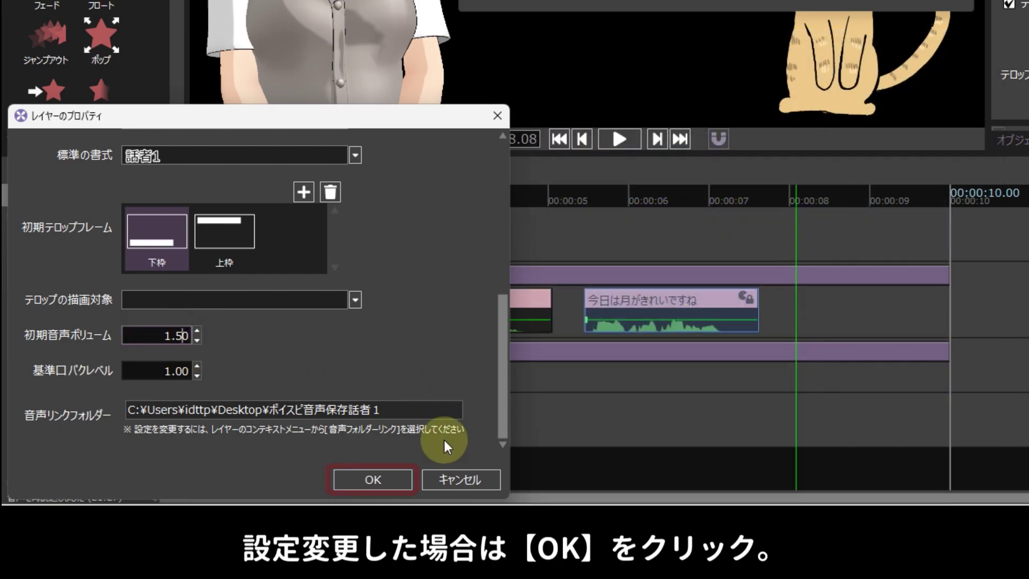
pyautogui.click(370, 480)
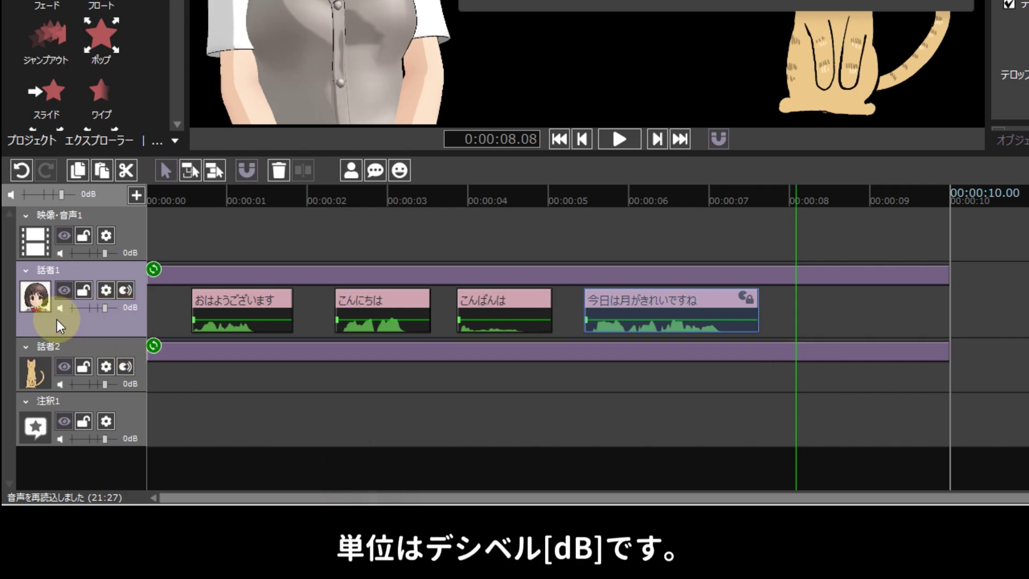
# Adjust the volume of the 今日は月がきれいですね comment by moving the control point on its audio waveform.
pyautogui.click(667, 298)
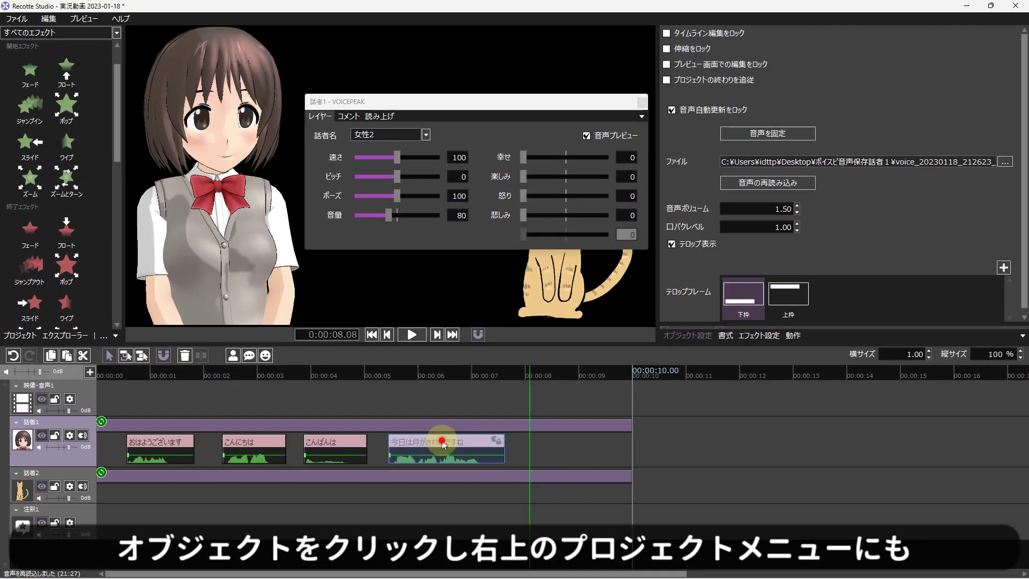
pyautogui.click(344, 442)
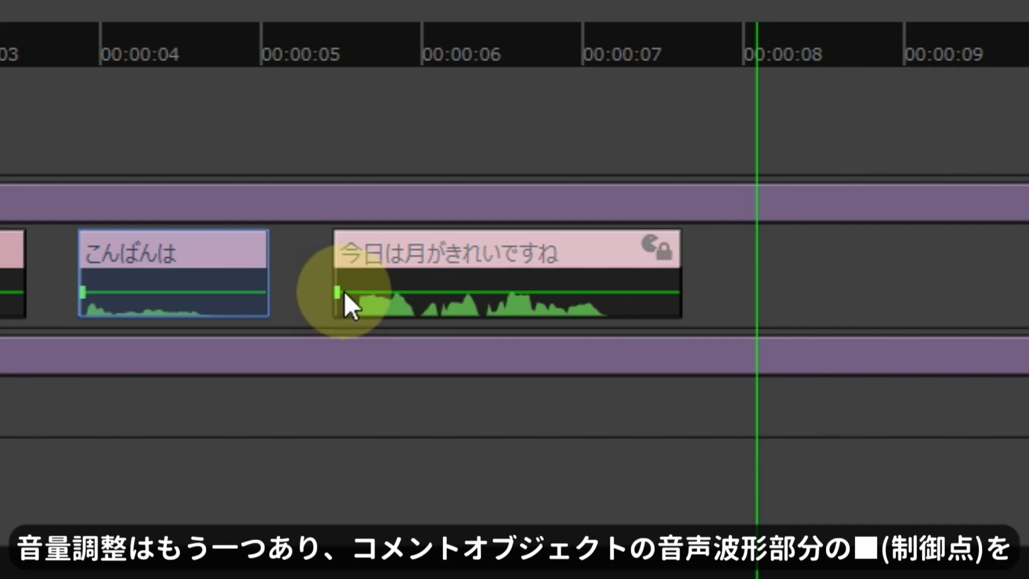
pyautogui.moveTo(345, 293); pyautogui.dragTo(364, 303)
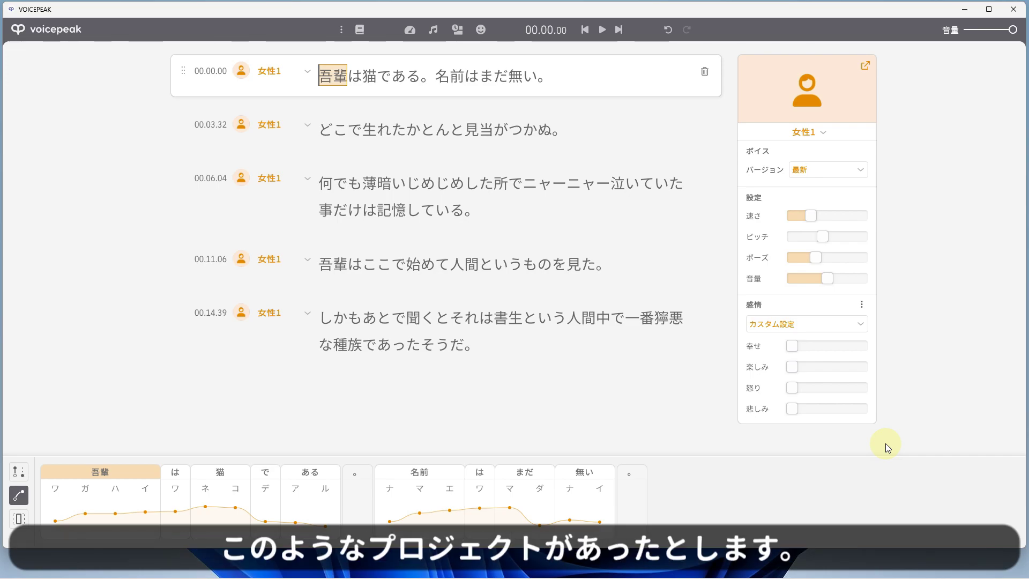
# In VOICEPEAK, play back the 吾輩は猫である script and open the project's output settings.
pyautogui.click(599, 34)
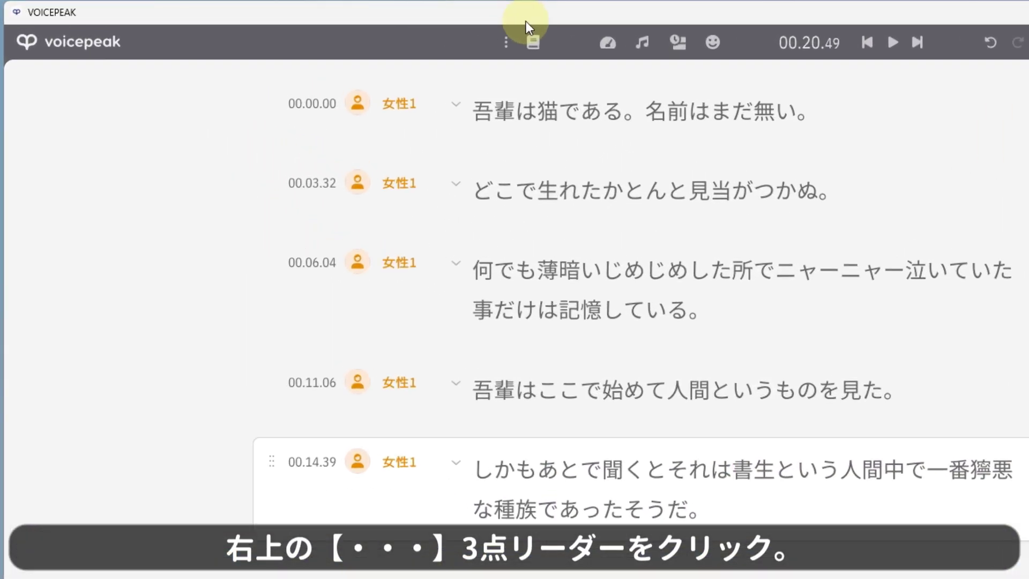
pyautogui.click(505, 43)
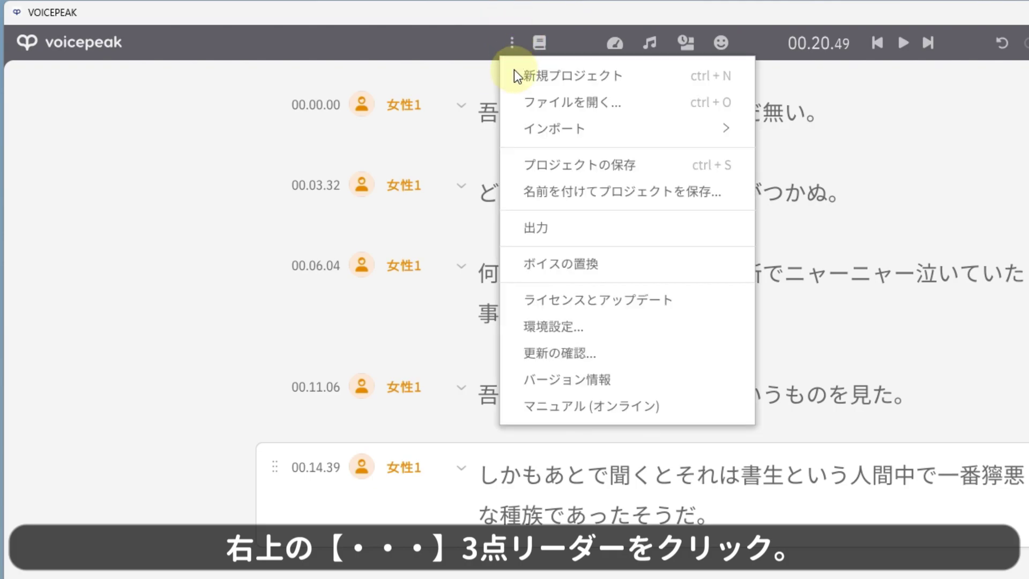
pyautogui.click(549, 228)
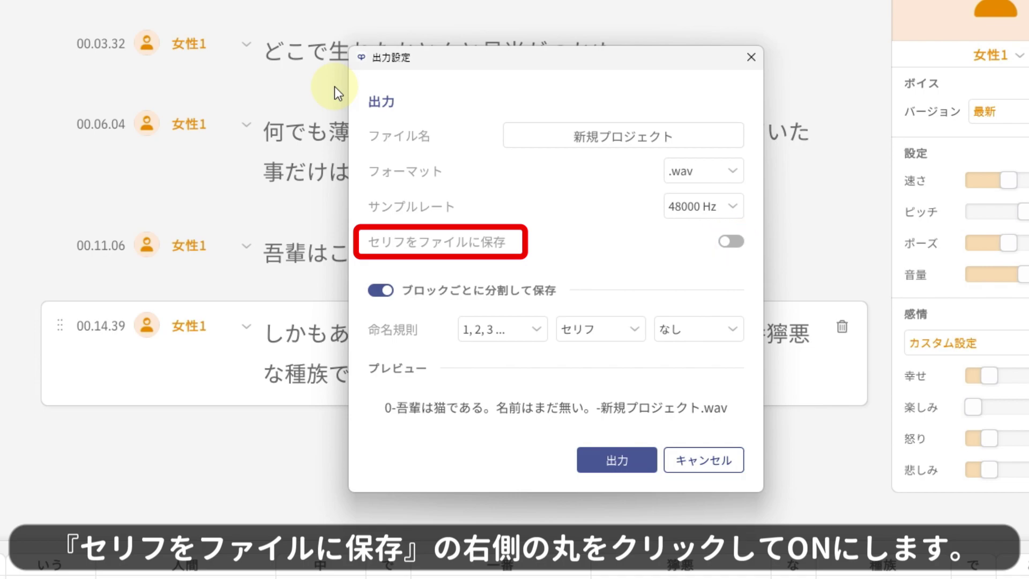
# Turn on saving scripts to files and set the naming rule to numbers, ボイス名 and なし.
pyautogui.click(732, 242)
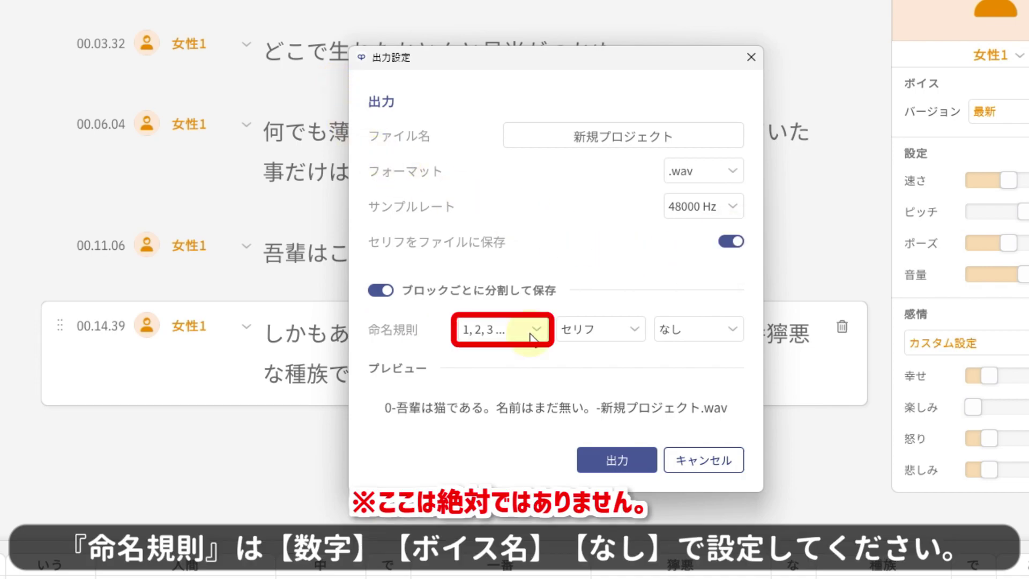
pyautogui.click(617, 329)
pyautogui.click(597, 413)
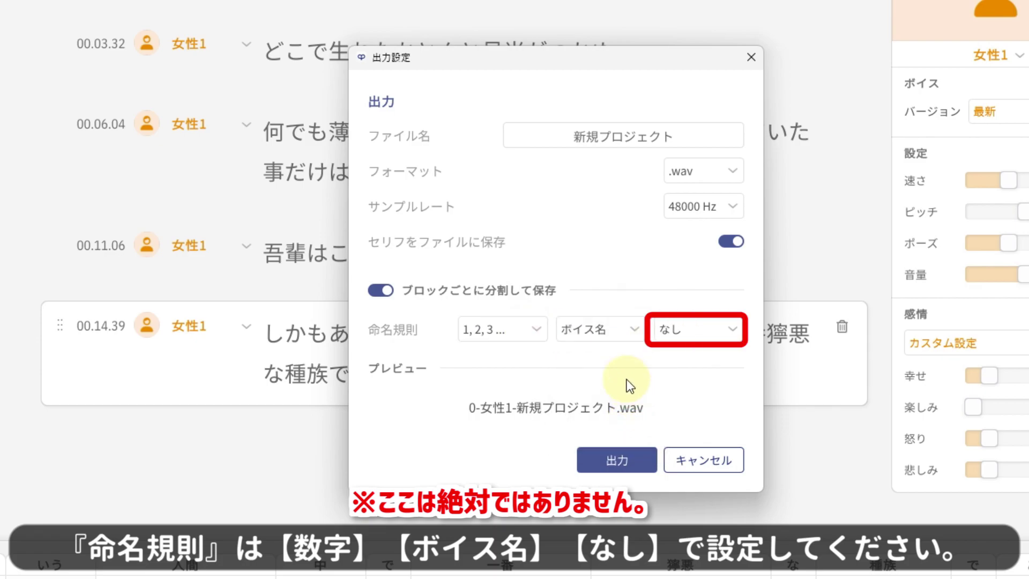
# Output the project's audio and script files to the ボイスピ連携解説用 folder inside 編集中・ボイスピ音声保存.
pyautogui.click(613, 461)
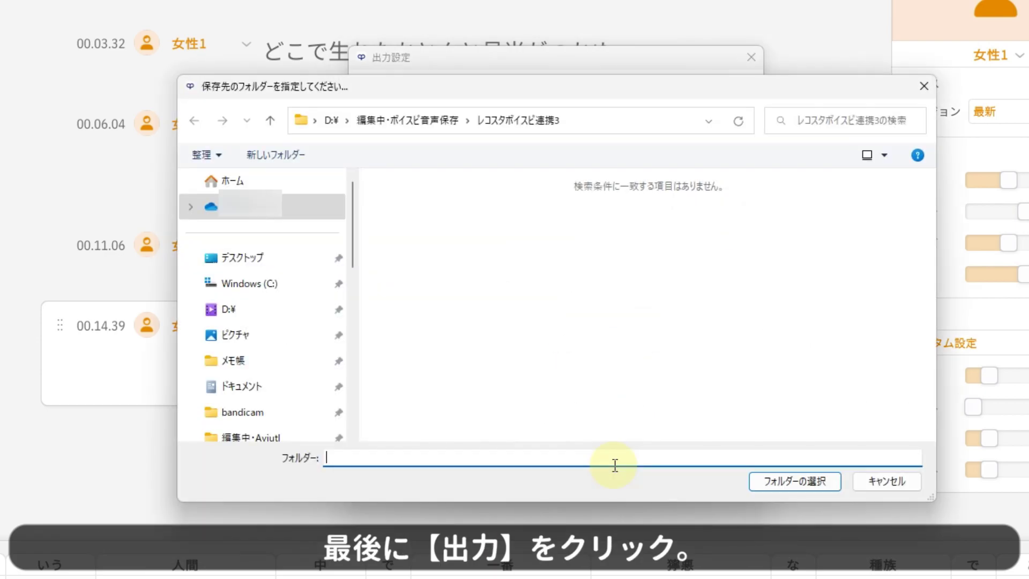
pyautogui.moveTo(352, 259); pyautogui.dragTo(352, 345)
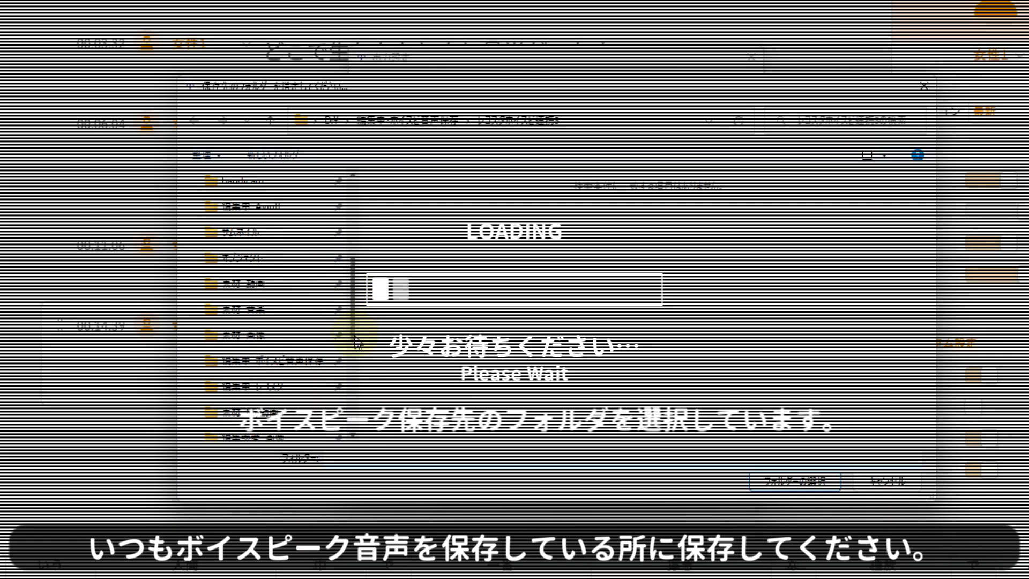
pyautogui.click(319, 322)
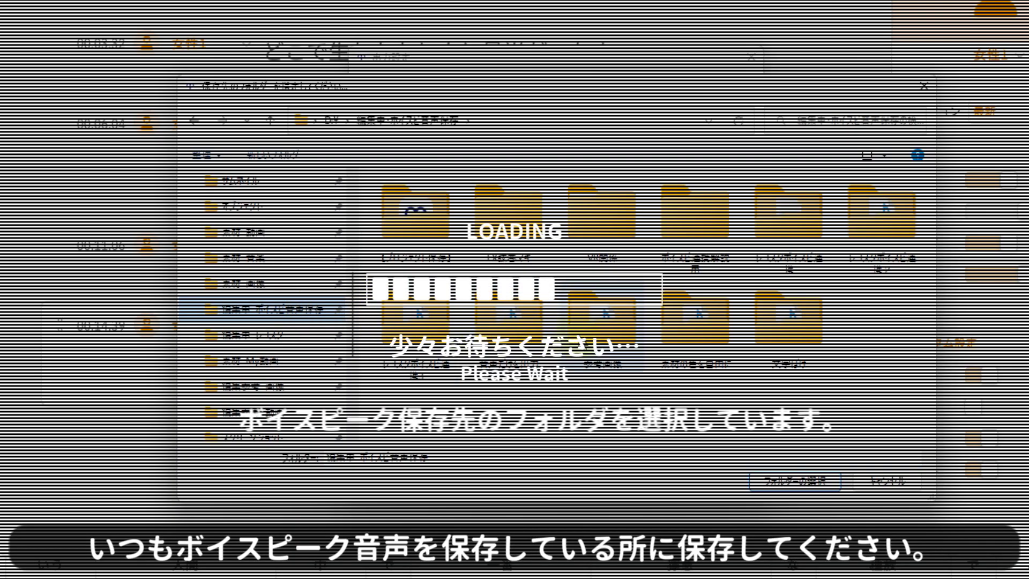
pyautogui.doubleClick(692, 244)
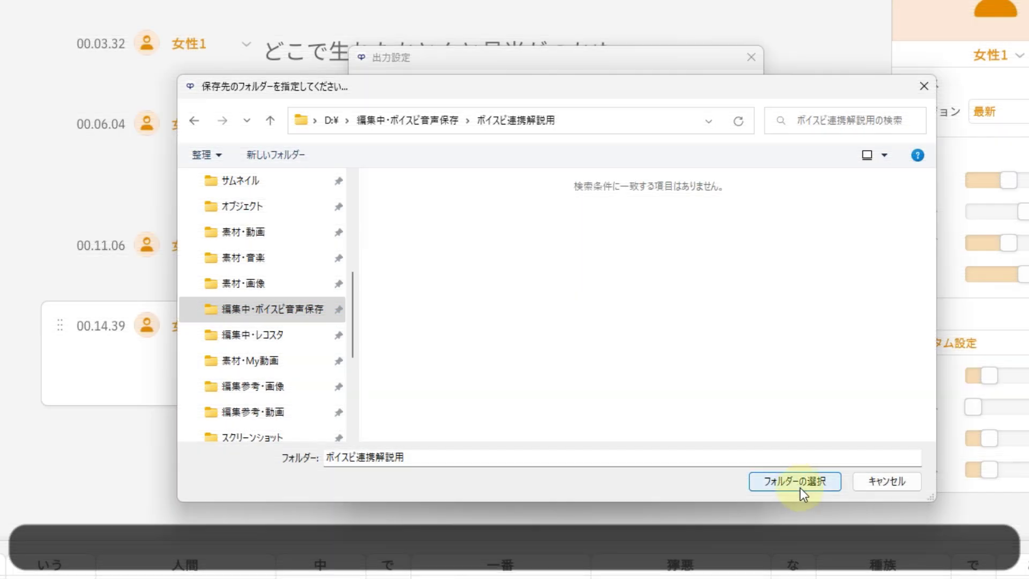
pyautogui.click(799, 486)
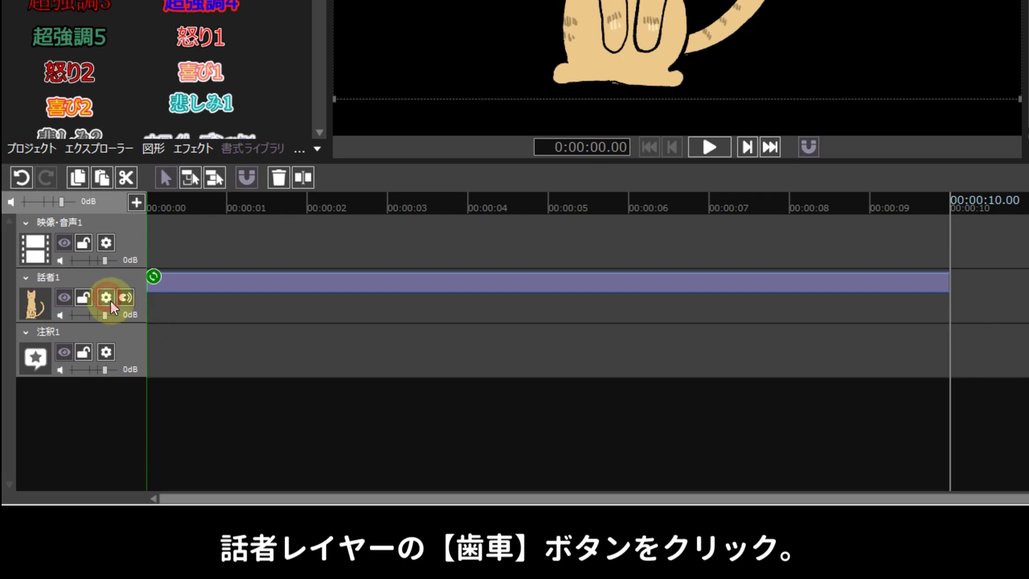
# In Recotte Studio, set the 話者1 layer's voice link to VOICEPEAK and apply the layer properties.
pyautogui.click(107, 299)
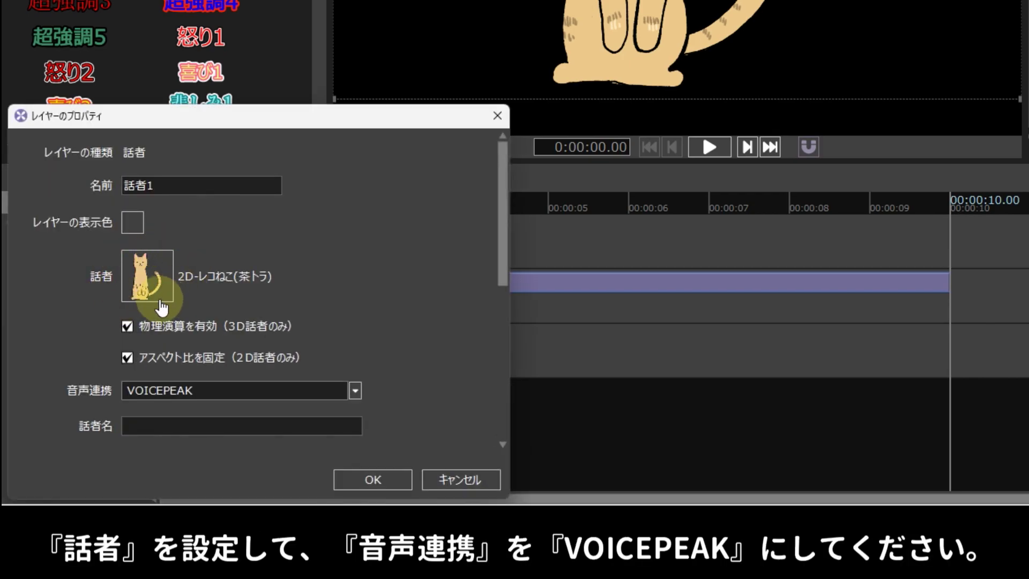
pyautogui.click(213, 393)
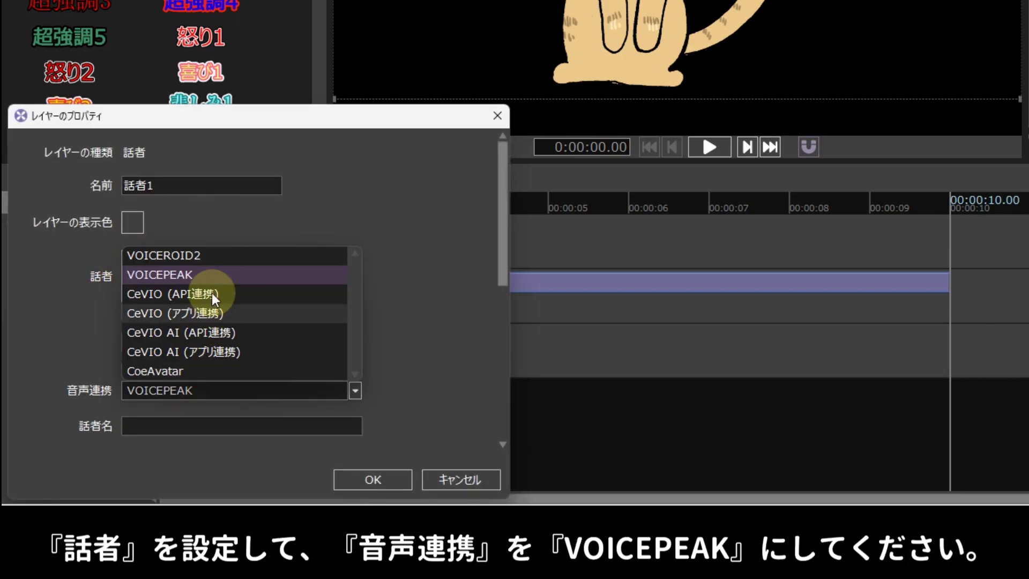
pyautogui.click(211, 274)
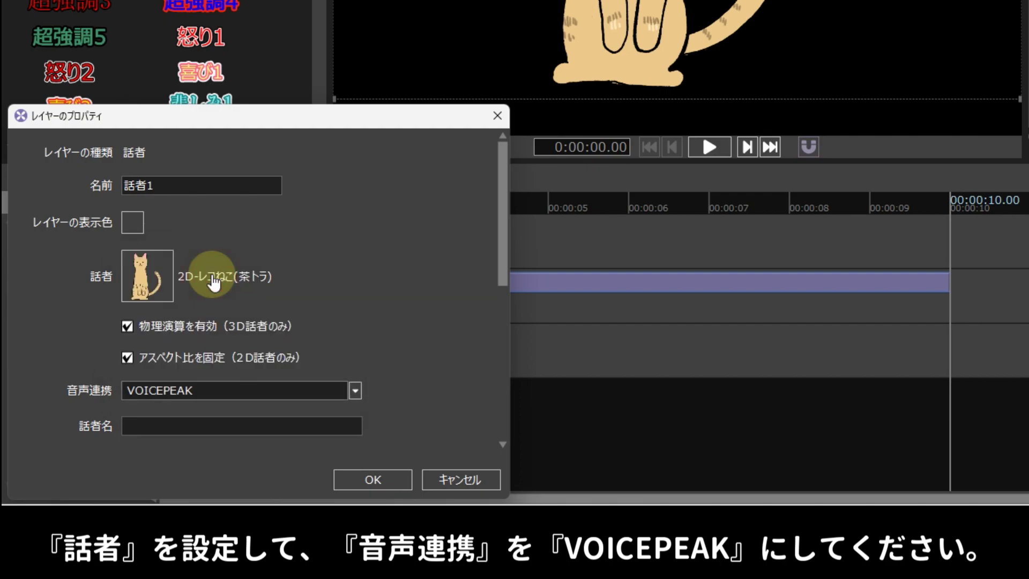
pyautogui.click(394, 478)
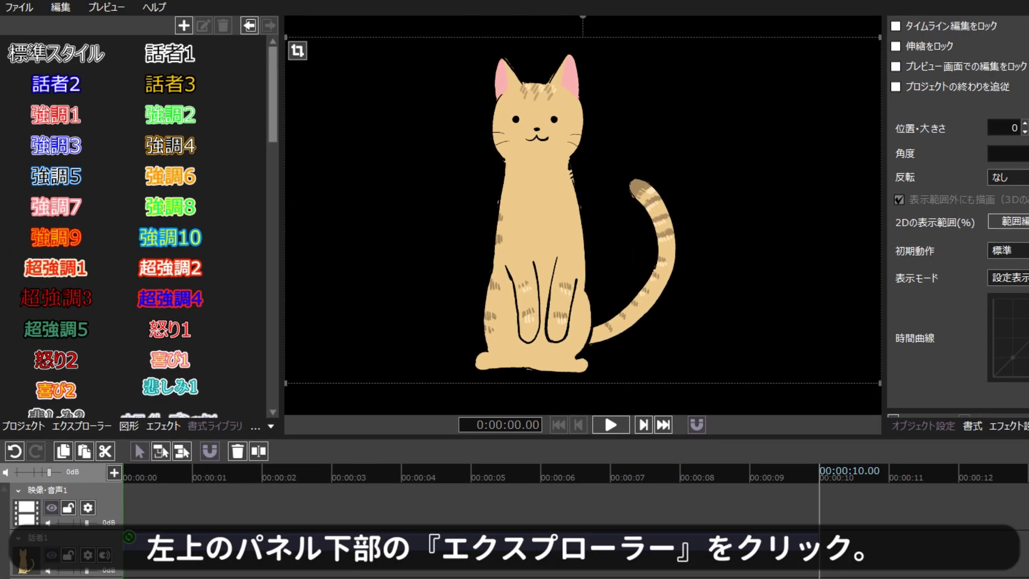
# Browse to the ボイスピ連携解説用 folder in 編集中・ボイスピ音声保存 and add all its txt and wav files to the 話者1 layer.
pyautogui.click(85, 428)
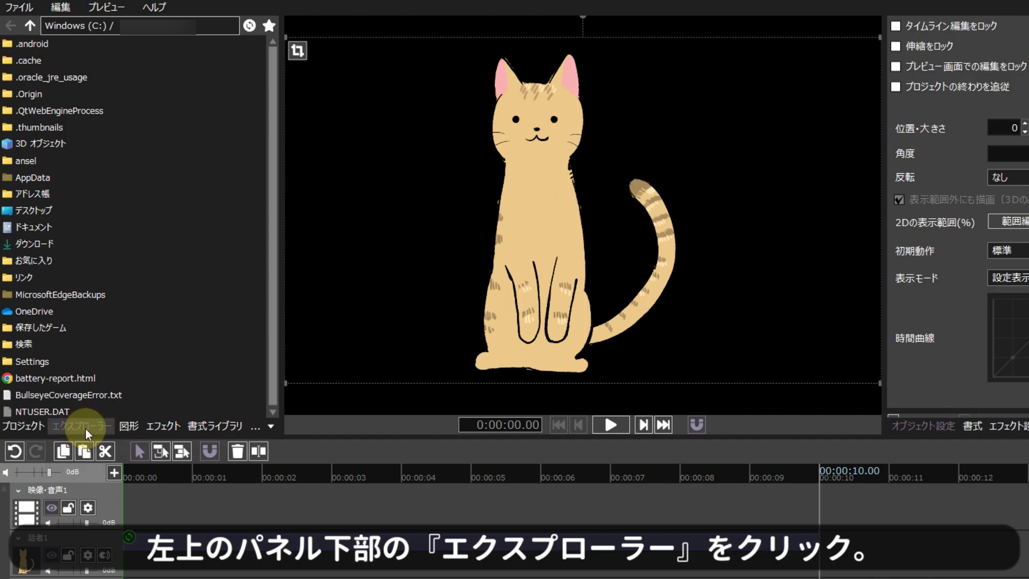
pyautogui.click(268, 26)
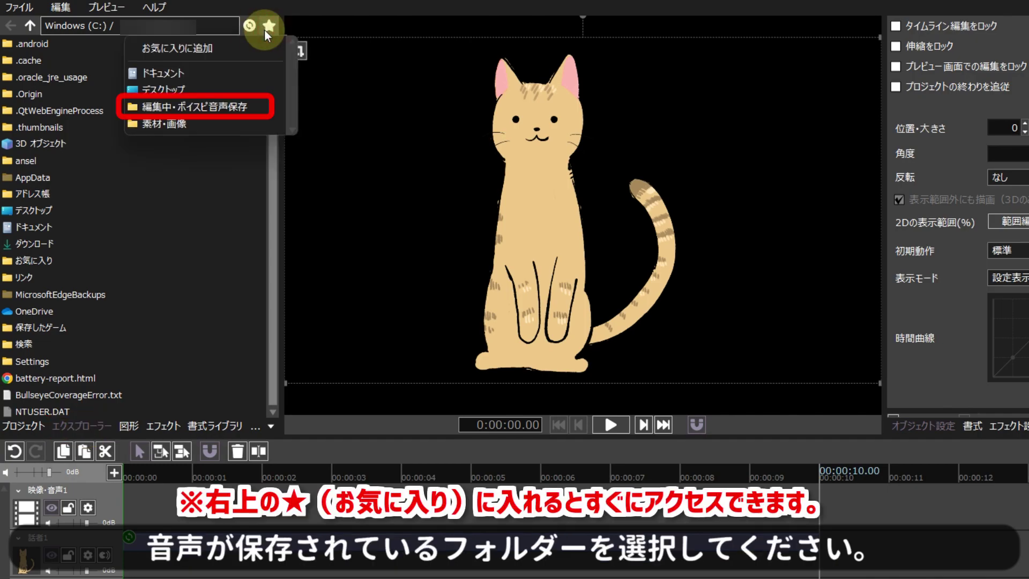
pyautogui.click(215, 108)
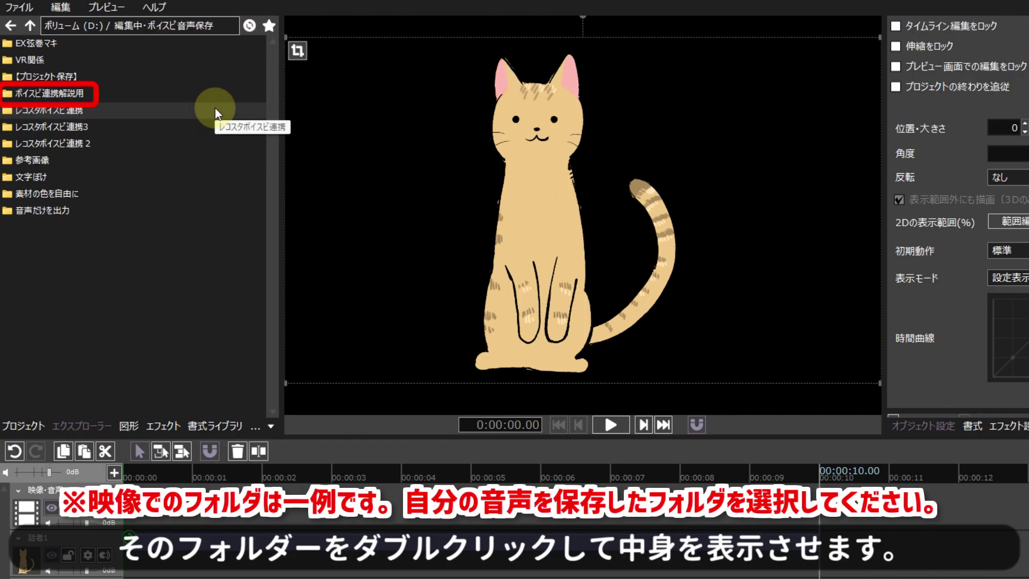
pyautogui.doubleClick(57, 92)
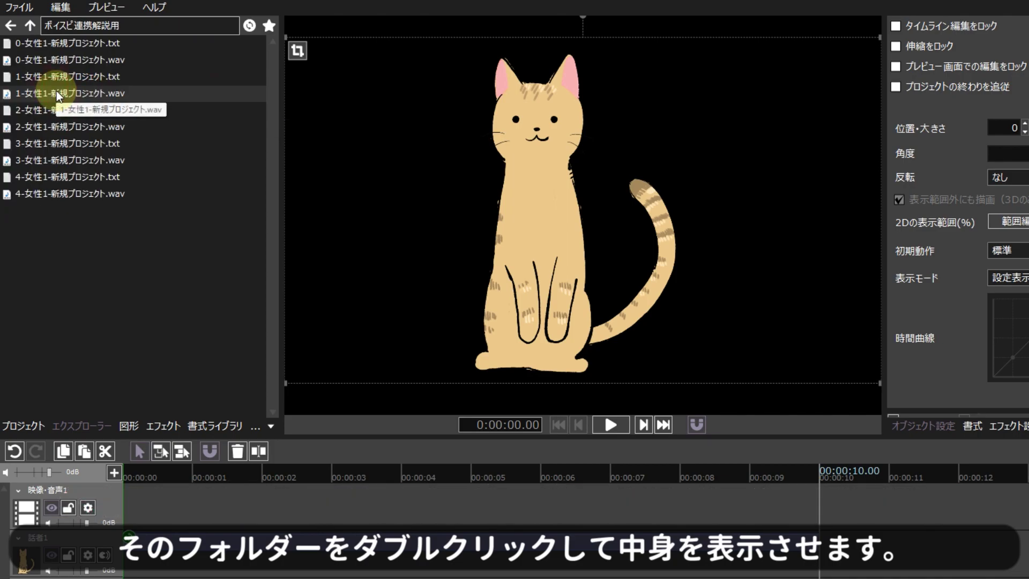
pyautogui.moveTo(131, 218); pyautogui.dragTo(151, 316)
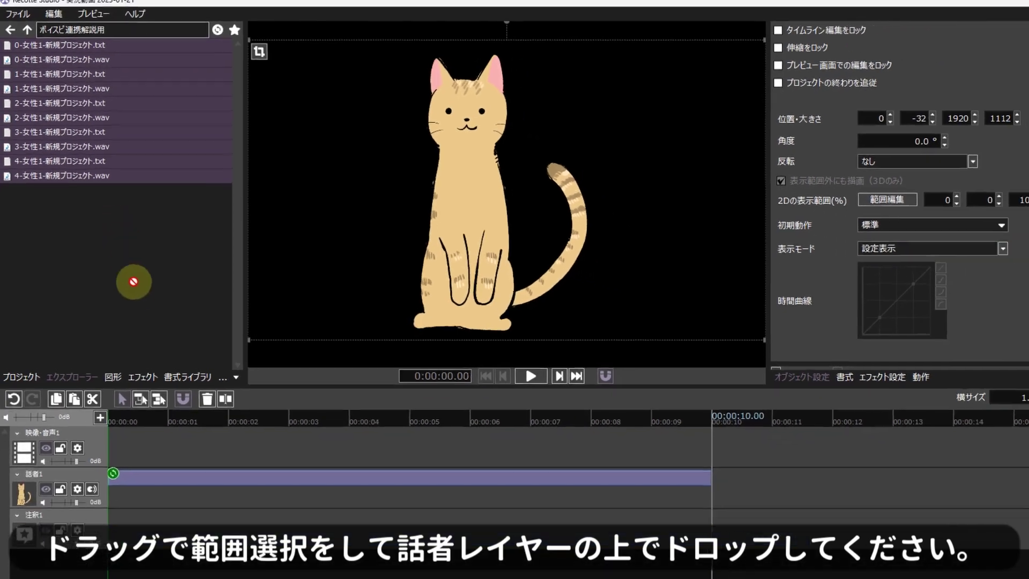
pyautogui.moveTo(133, 281); pyautogui.dragTo(156, 490)
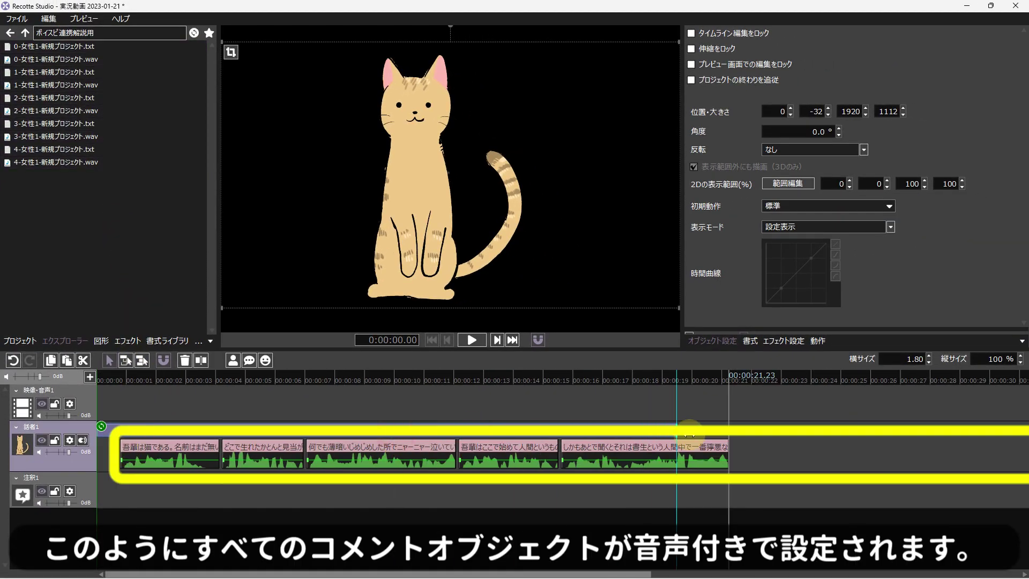
# Play back the imported comments from the start of the first one, 吾輩は猫である.
pyautogui.click(120, 378)
pyautogui.click(574, 241)
pyautogui.press('Left')
pyautogui.click(472, 340)
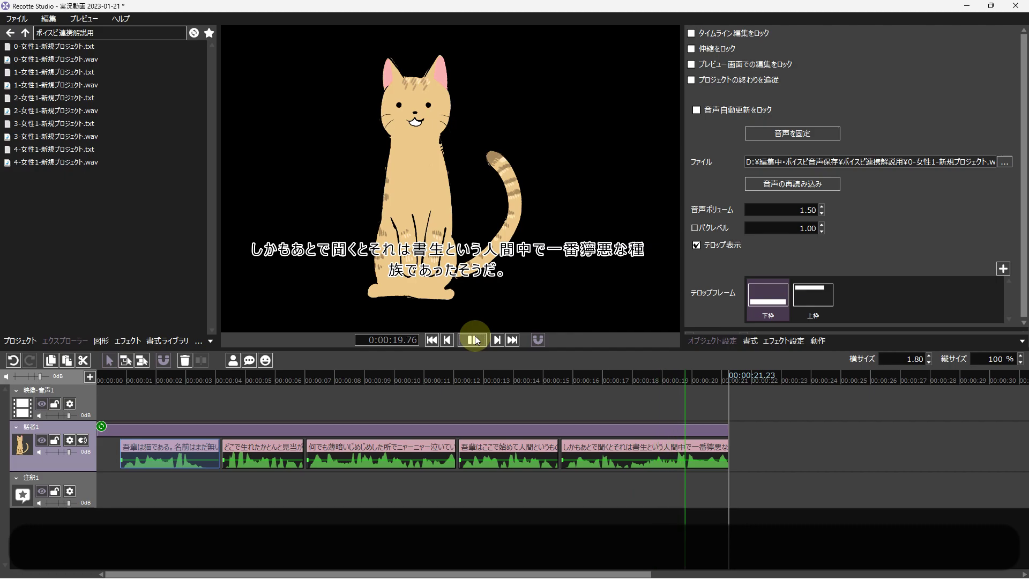
# Undo the last change, and lock automatic audio updates for the five imported comments on the 話者1 layer.
pyautogui.hotkey('ctrl', 'z')
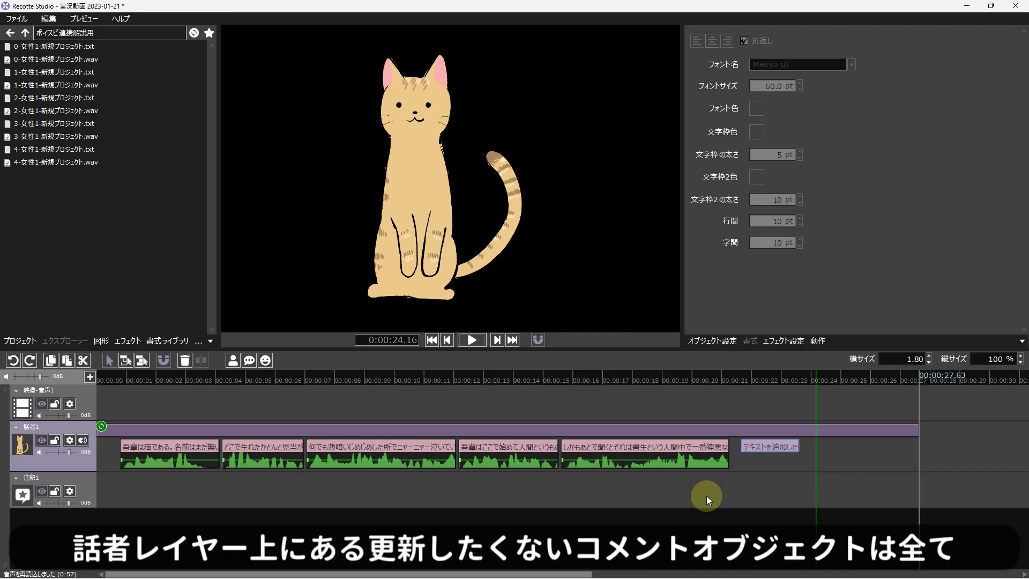
pyautogui.moveTo(707, 497); pyautogui.dragTo(178, 442)
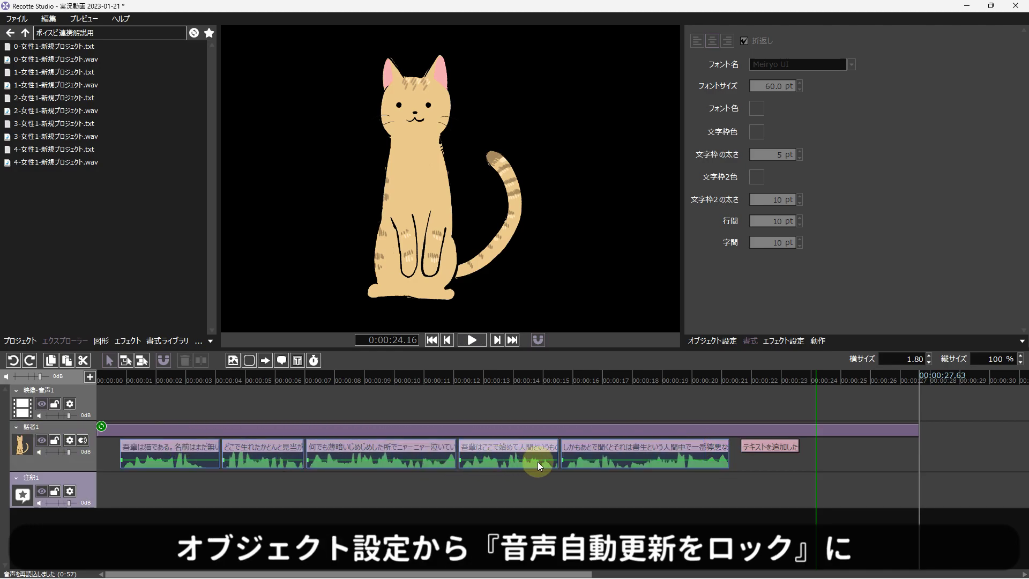
pyautogui.click(599, 448)
pyautogui.click(698, 111)
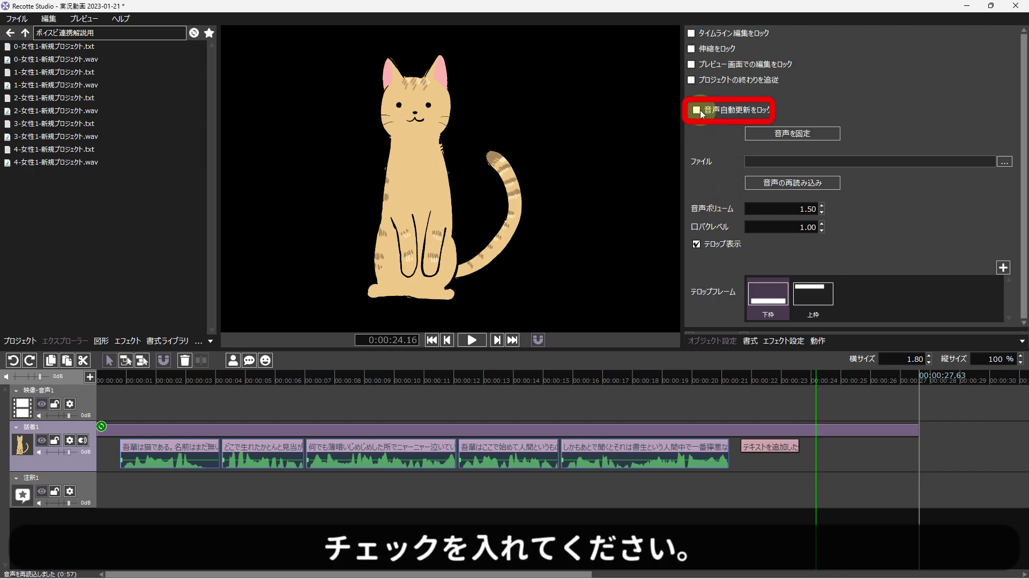
pyautogui.click(652, 446)
pyautogui.click(125, 428)
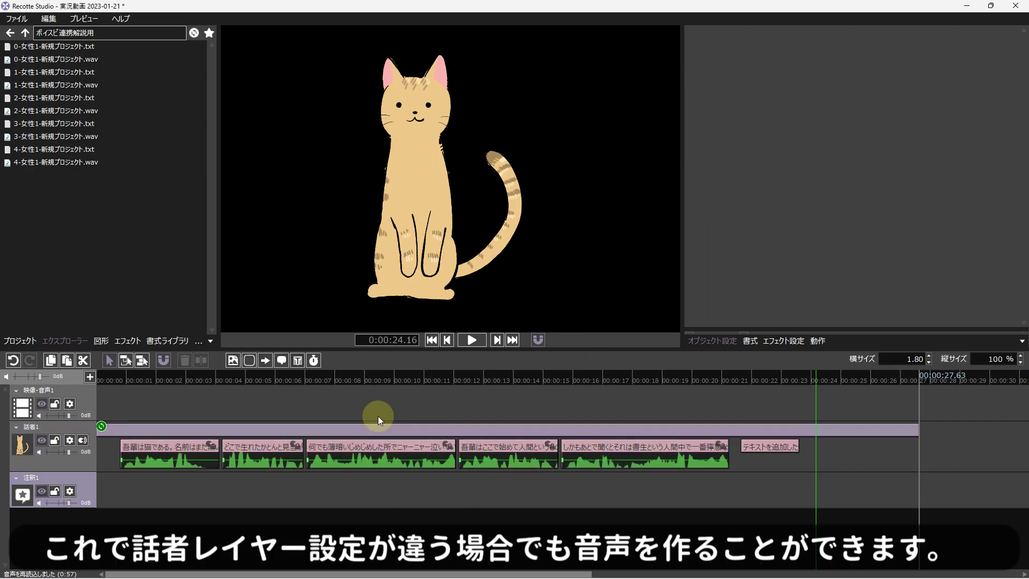
# Update the 話者1 layer's audio to voice the added テキストを追加したい。 comment, and play it back.
pyautogui.click(102, 426)
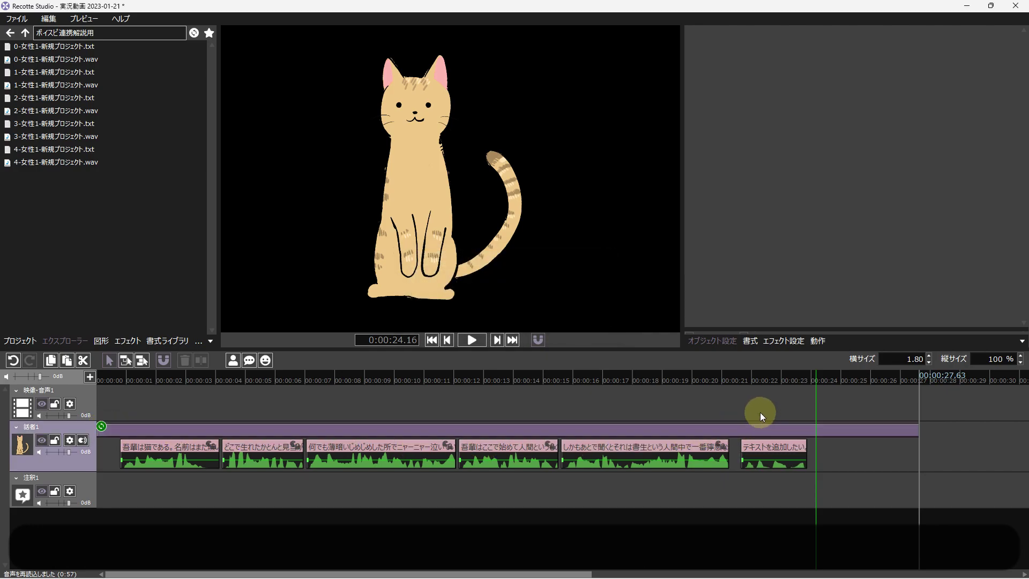
pyautogui.click(744, 410)
pyautogui.click(746, 379)
pyautogui.moveTo(744, 379); pyautogui.dragTo(740, 379)
pyautogui.press('space')
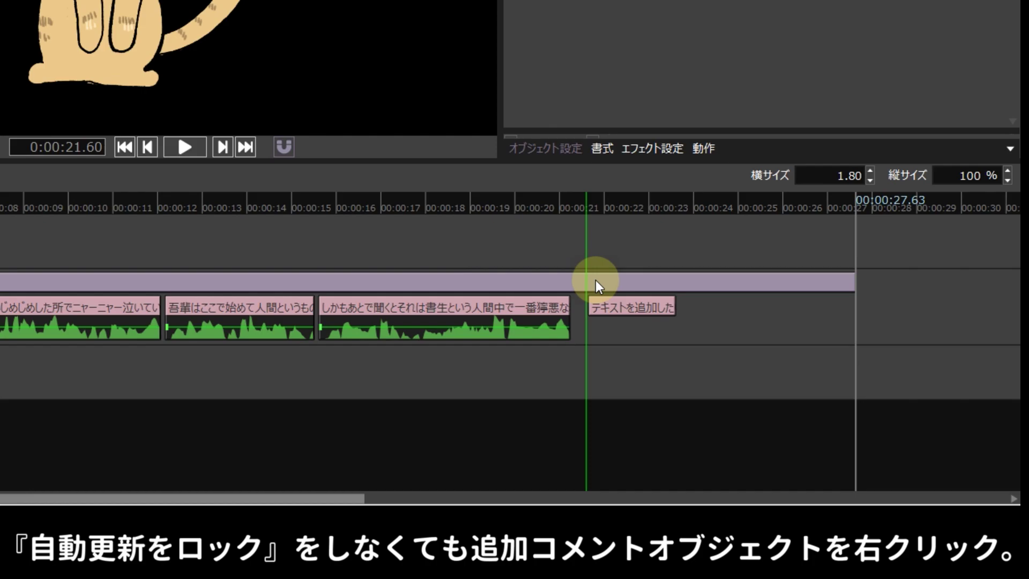
# Sync the audio for only the unlocked テキストを追加したい。 comment and play it back.
pyautogui.rightClick(602, 306)
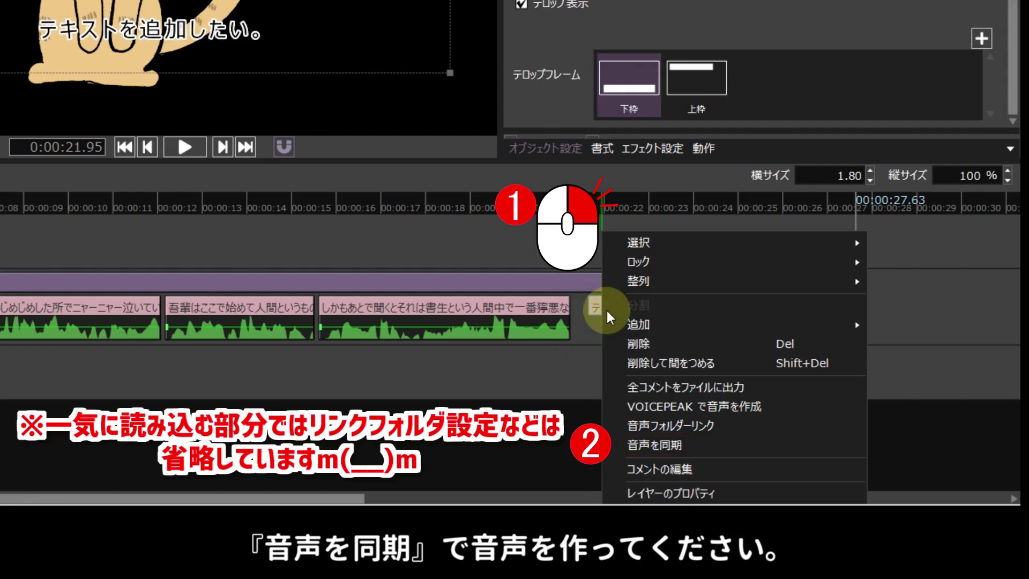
pyautogui.click(665, 442)
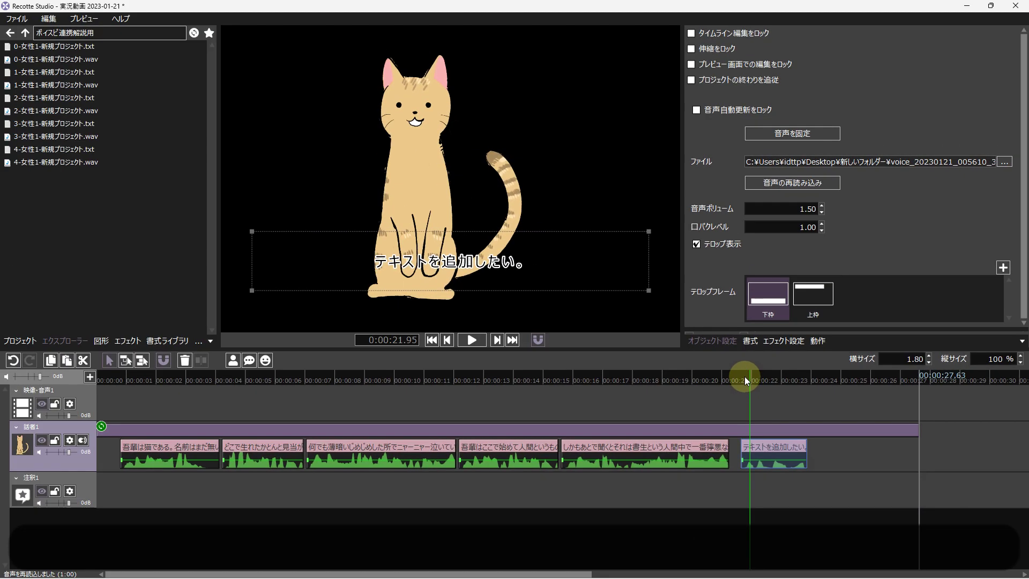
pyautogui.press('space')
pyautogui.click(658, 290)
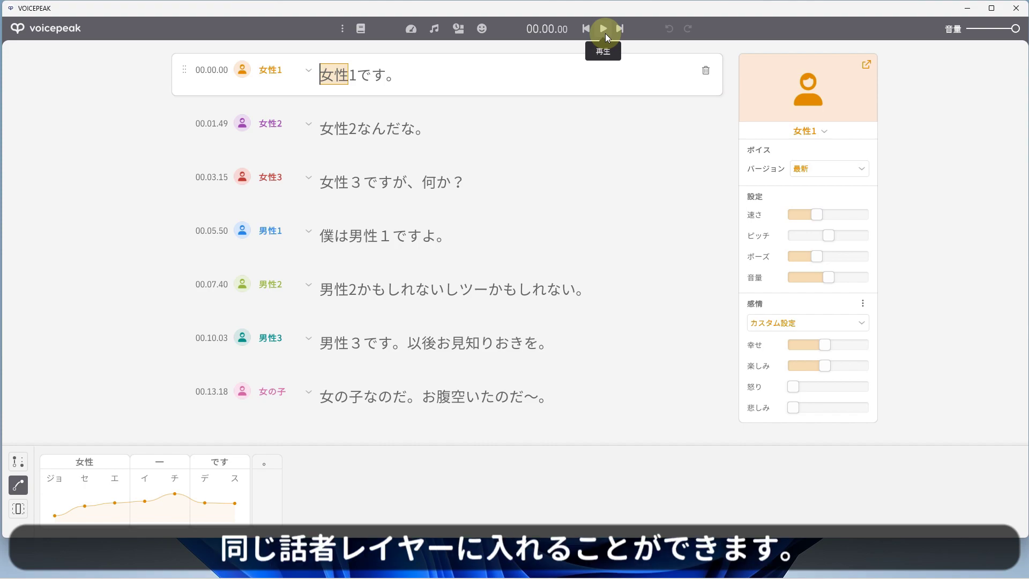
# In VOICEPEAK, play back the script with multiple narrators that starts with 女性1です。.
pyautogui.click(606, 34)
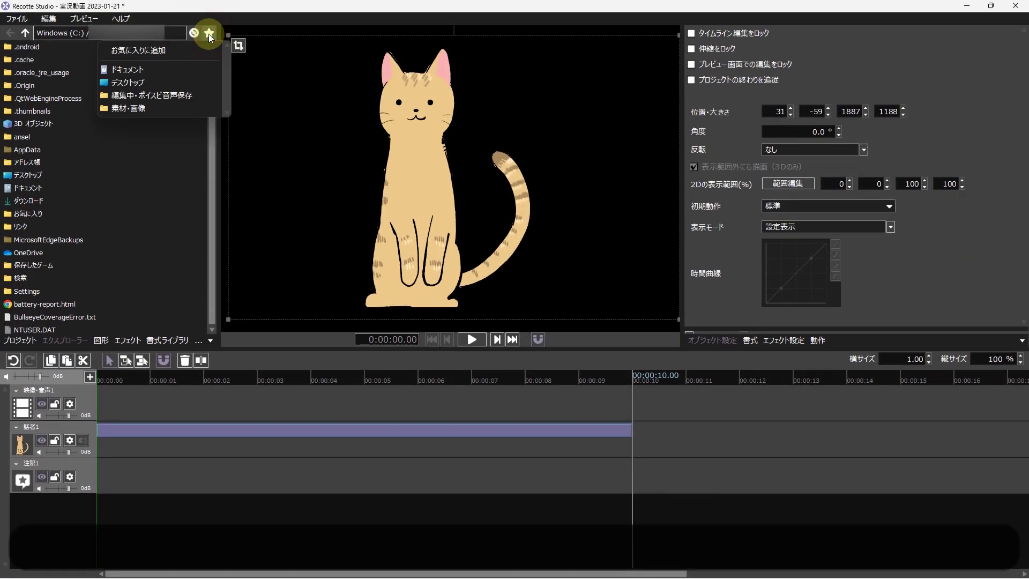
# In Recotte Studio, add all files from the ボイスピ解説用7ナレーター folder to the 話者1 layer and play them back from the start.
pyautogui.click(172, 95)
pyautogui.click(64, 90)
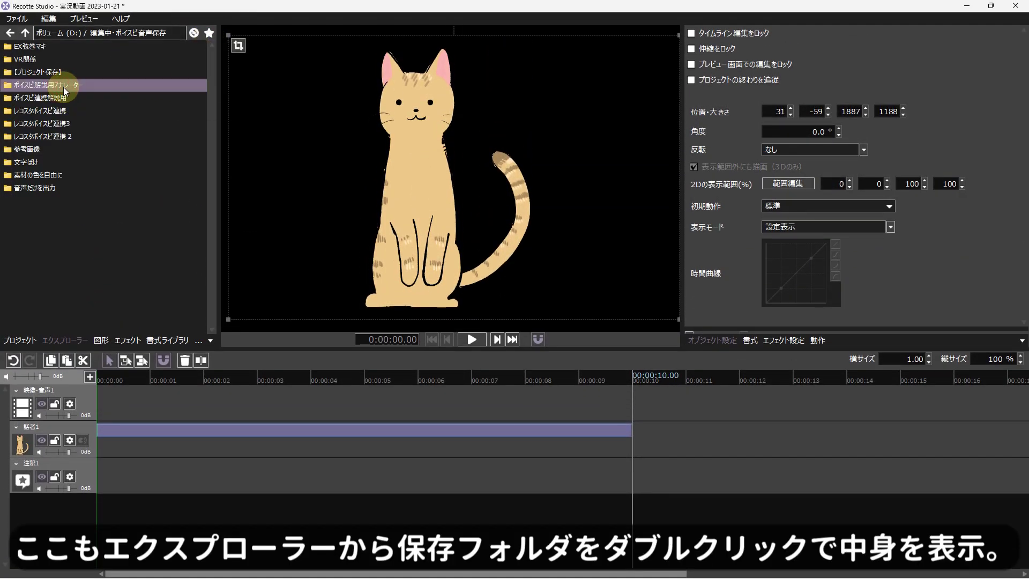
pyautogui.doubleClick(65, 90)
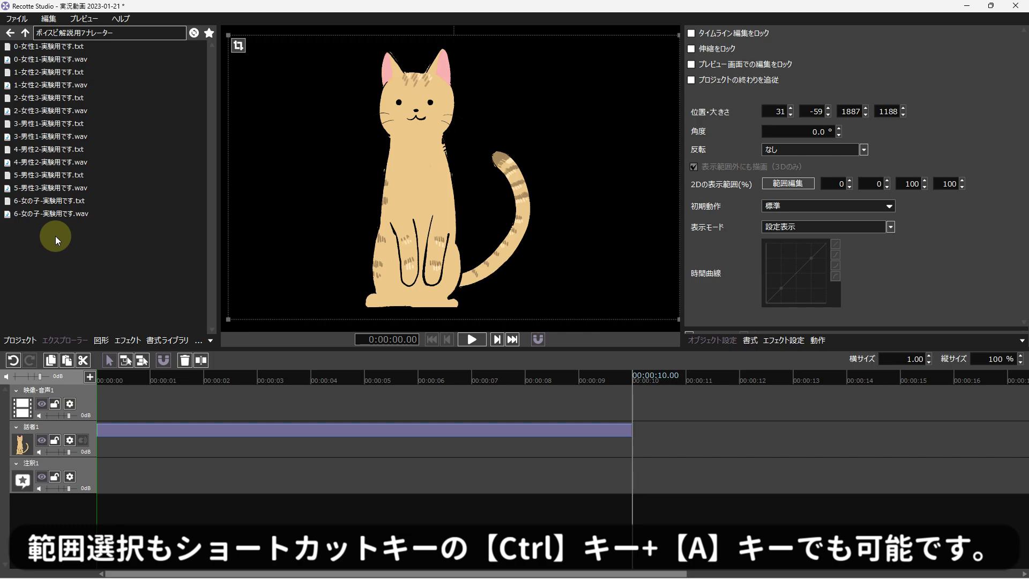
pyautogui.hotkey('ctrl', 'a')
pyautogui.moveTo(49, 123); pyautogui.dragTo(105, 450)
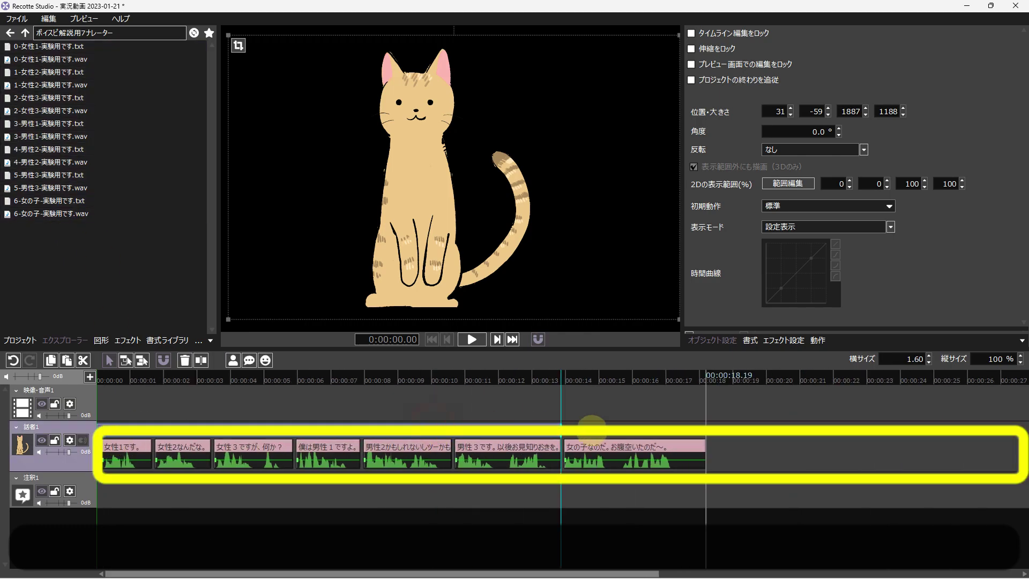
pyautogui.click(102, 379)
pyautogui.click(466, 340)
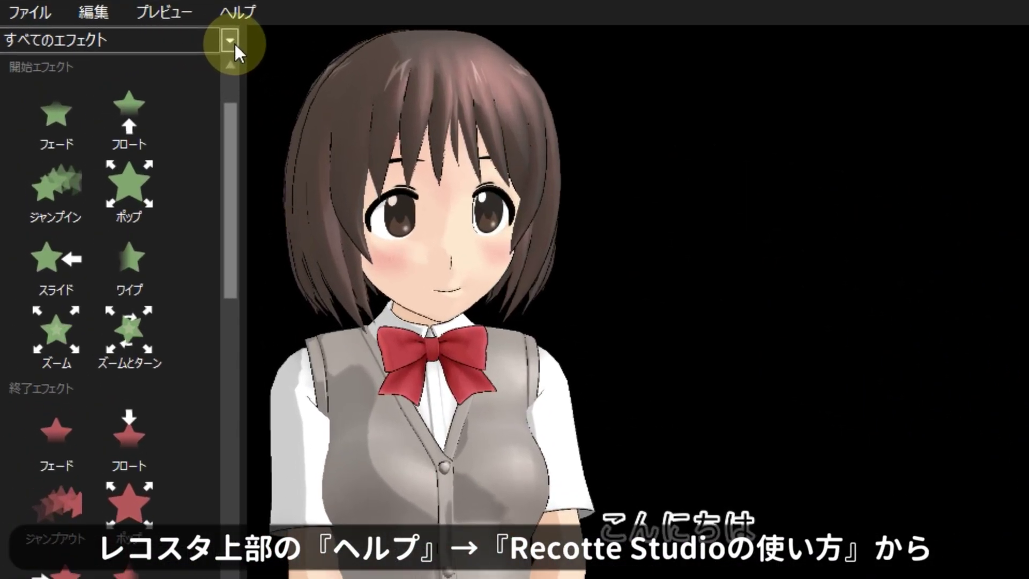
# Open the Recotte Studio usage guide and VOICEPEAK's online manual.
pyautogui.click(231, 10)
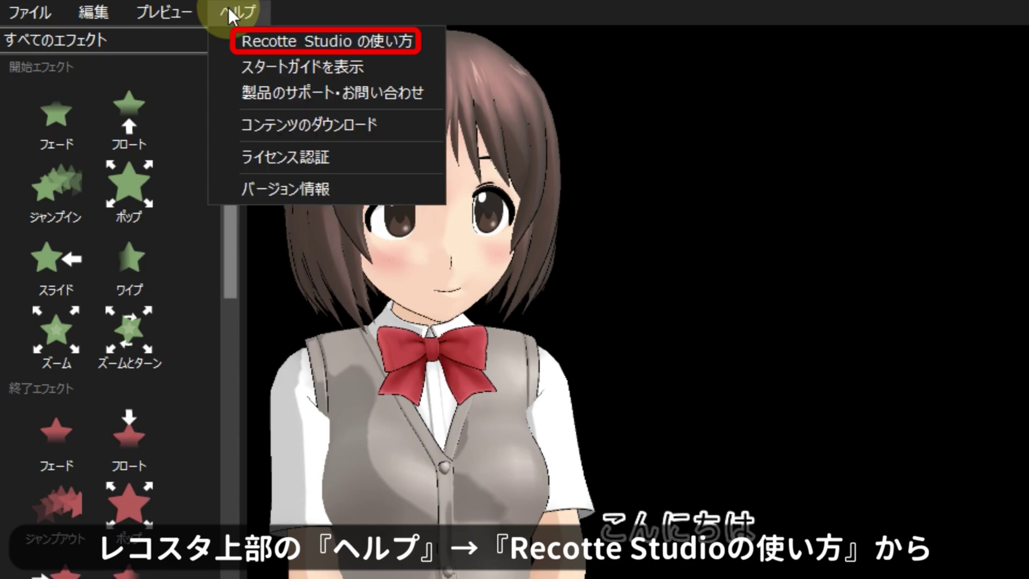
pyautogui.click(348, 52)
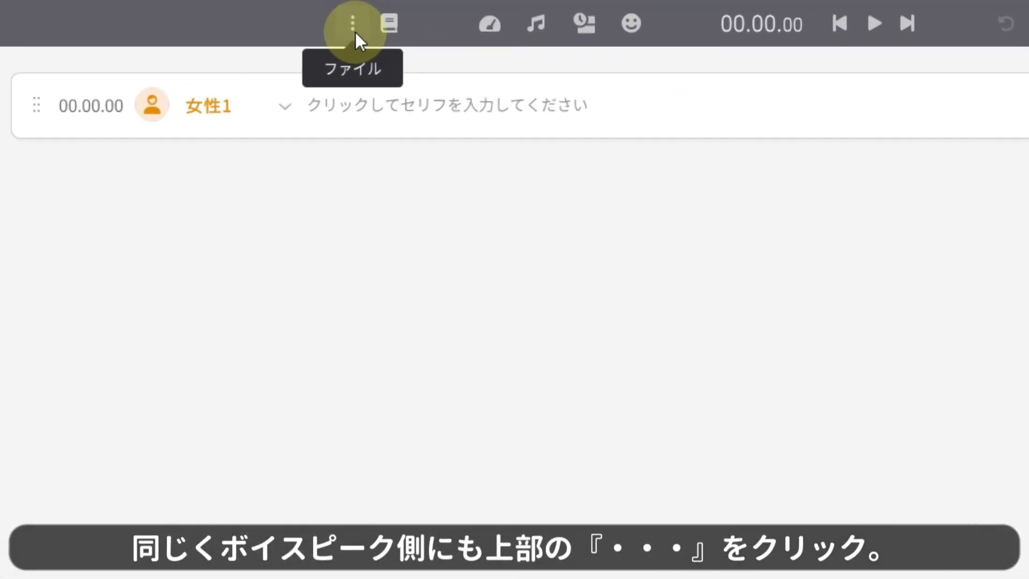
pyautogui.click(382, 21)
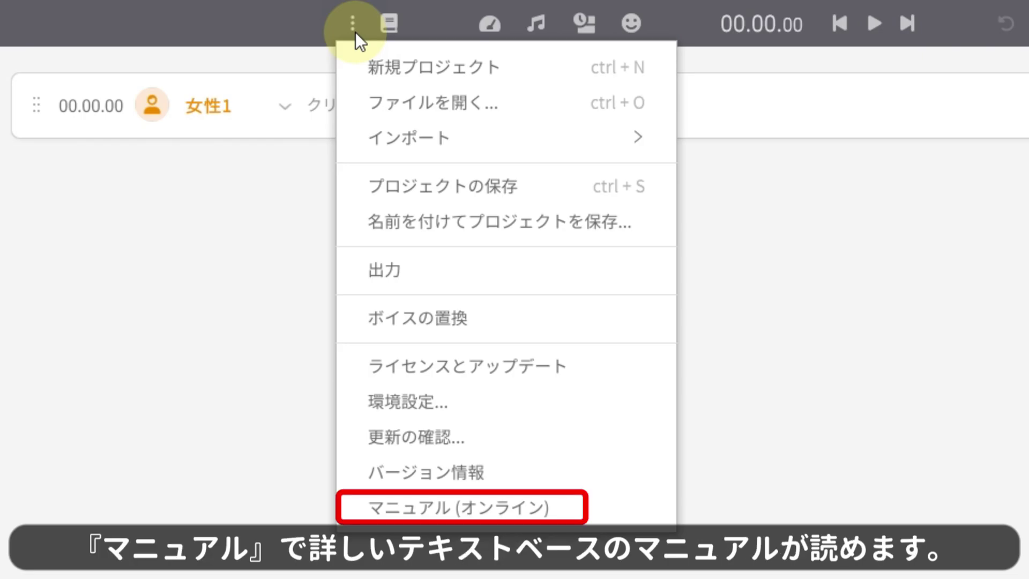
pyautogui.click(397, 506)
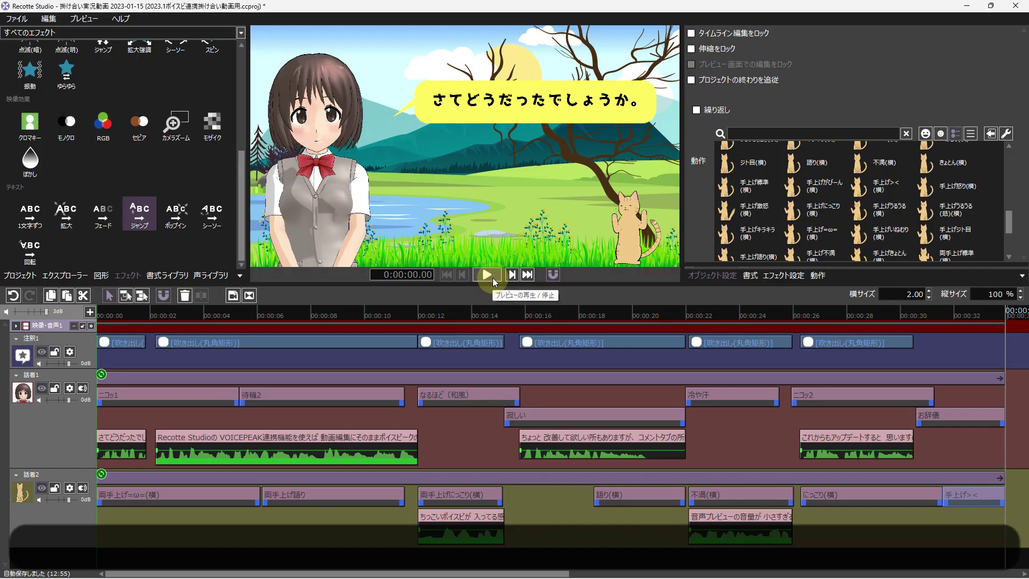
# In Recotte Studio, play the preview of the 掛け合い実況動画 project from the beginning.
pyautogui.click(492, 279)
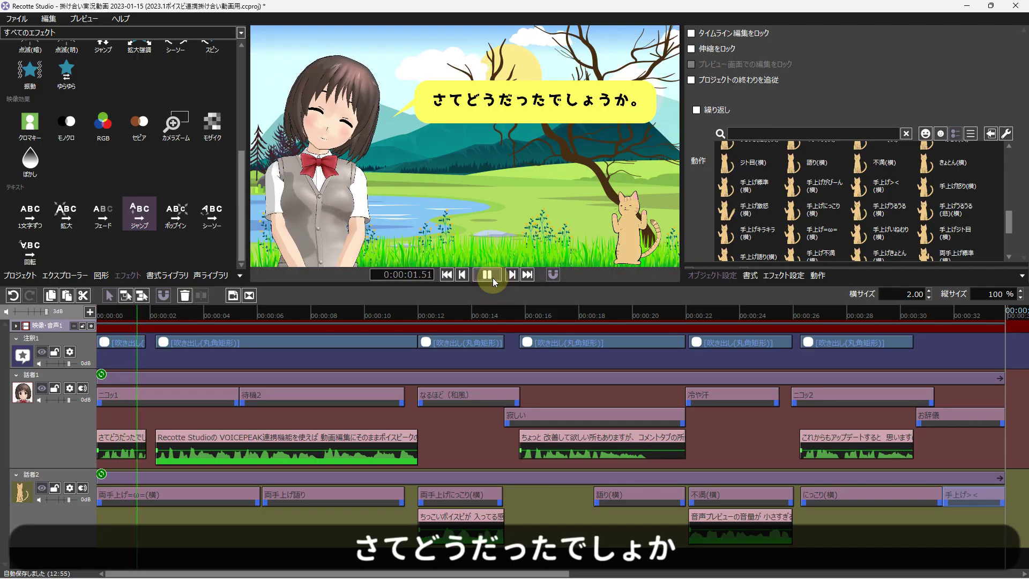